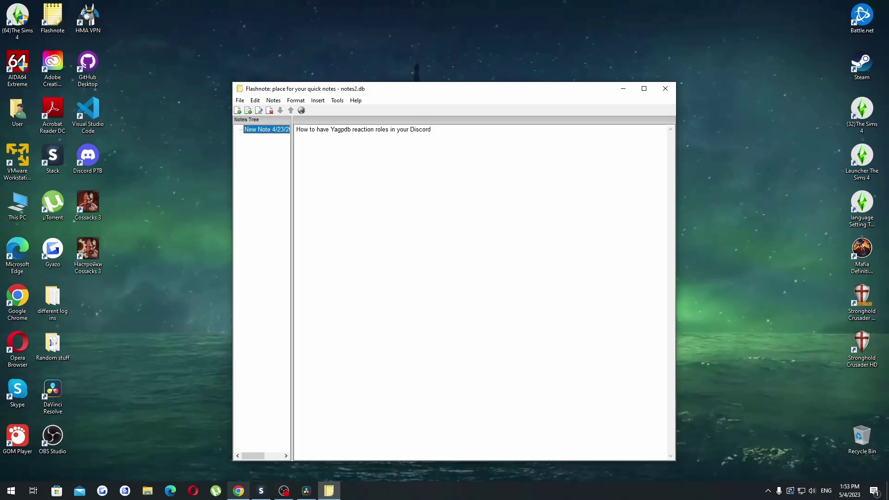
Step: Switch to Chrome and open the yagpdb.xyz website
left_click(238, 491)
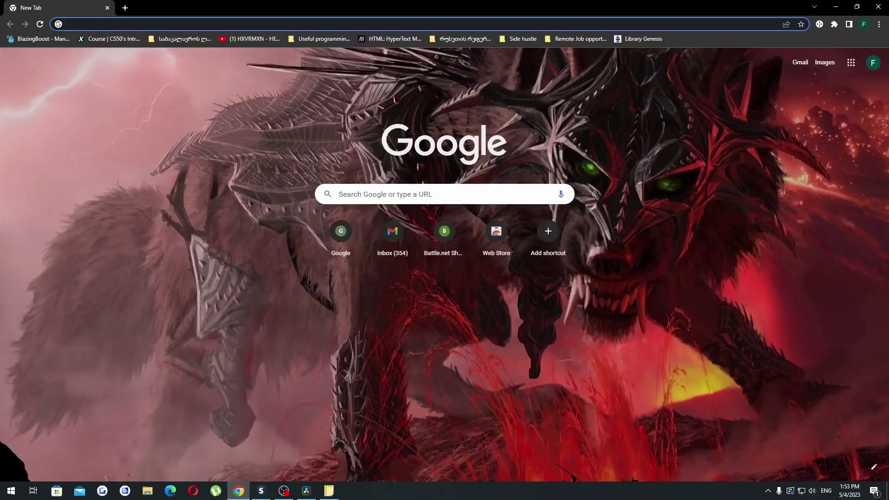
type("yagpdb.x")
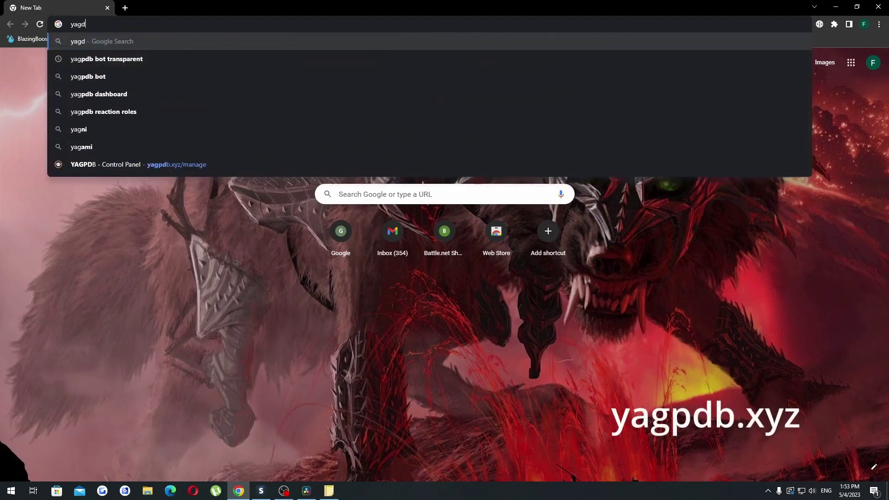
key("Return")
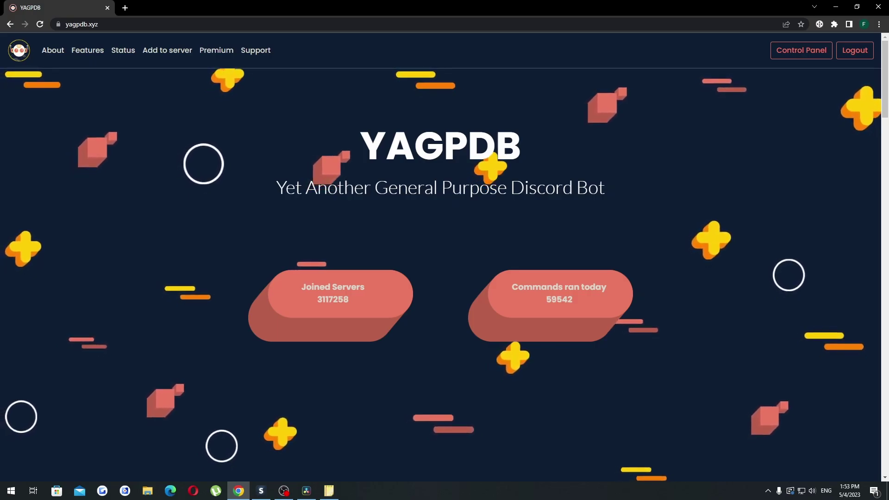
Step: Look through the bot's feature descriptions on the YAGPDB home page, including the self-assignable roles section
scroll(444, 259, "down", 7)
scroll(444, 259, "down", 3)
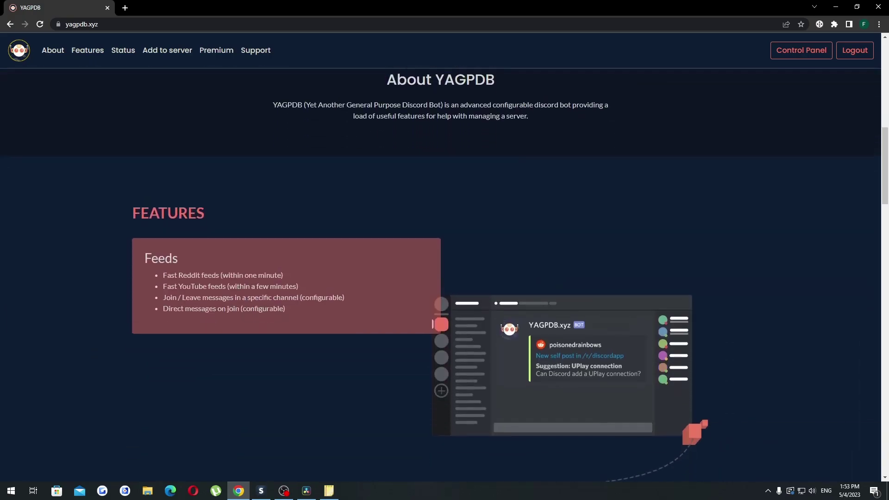
scroll(445, 260, "up", 1)
scroll(445, 259, "down", 6)
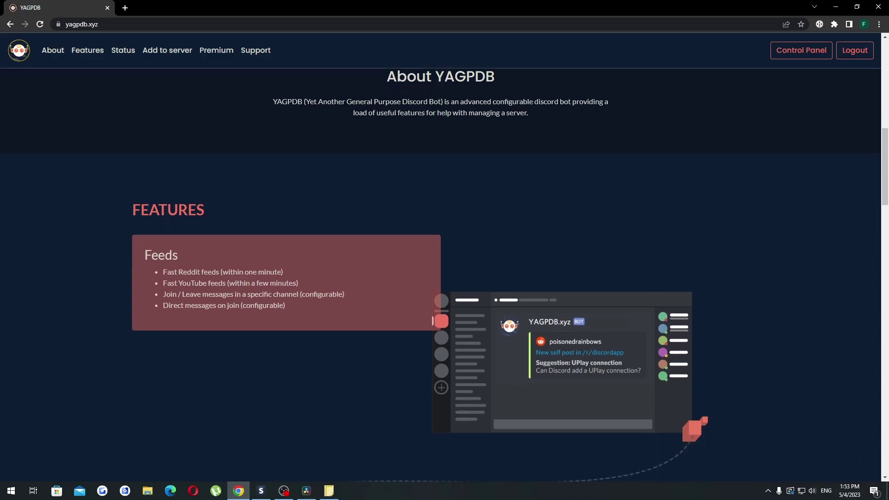
scroll(444, 259, "down", 5)
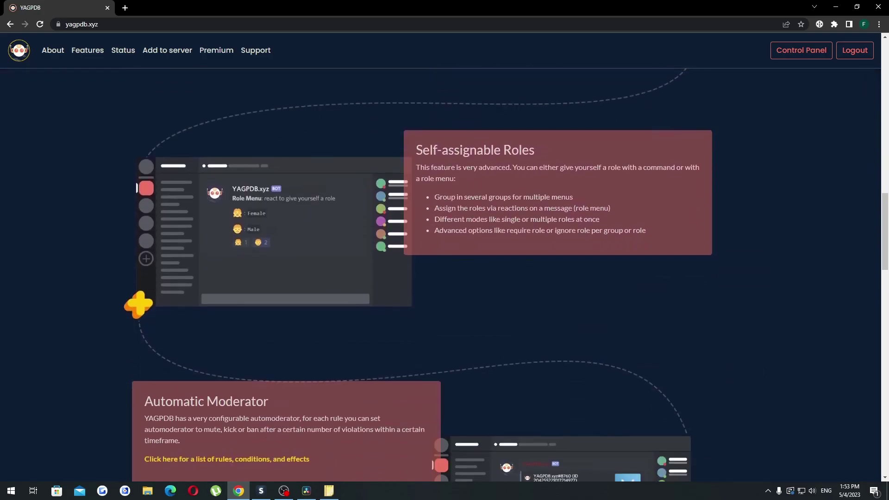
scroll(444, 260, "down", 9)
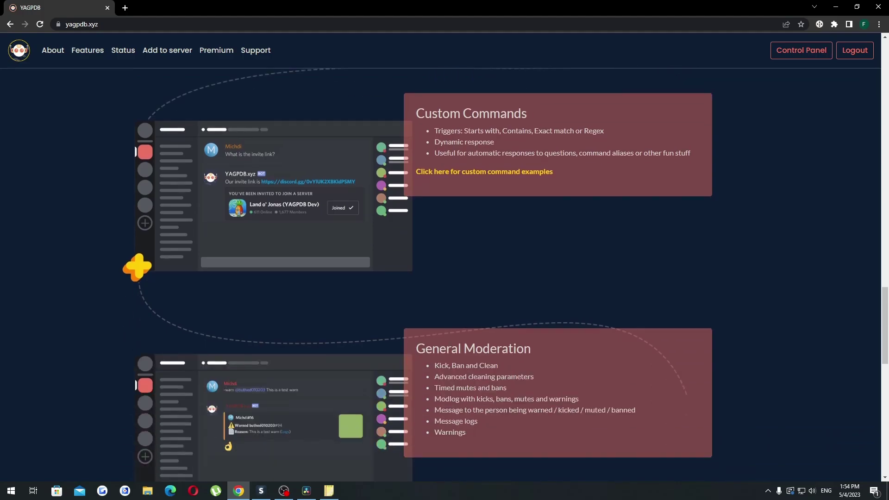
scroll(444, 259, "up", 10)
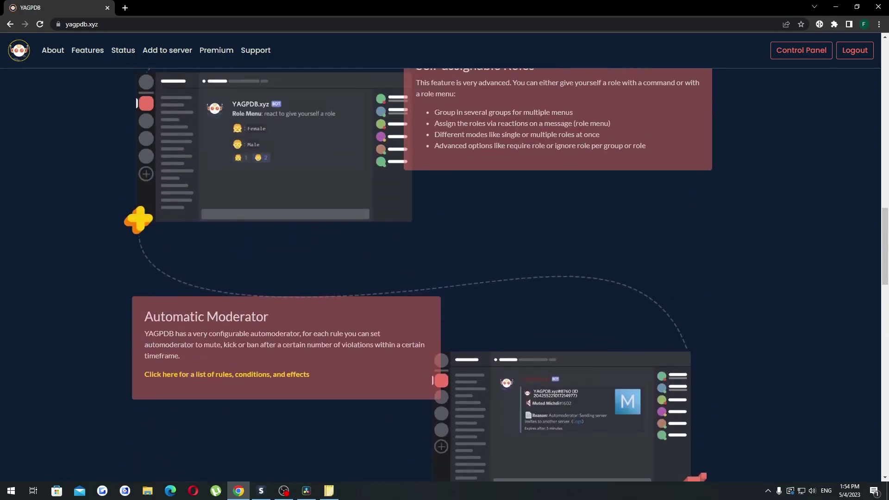
scroll(444, 260, "up", 2)
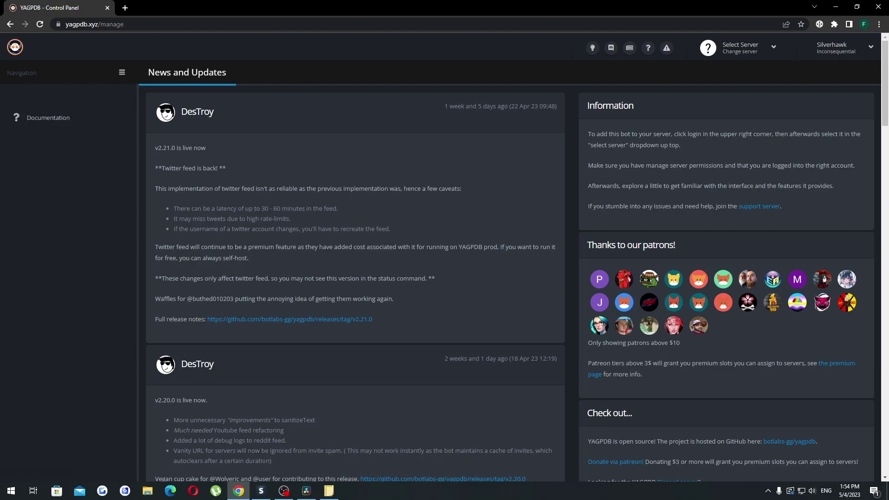
Step: Add the YAGPDB.xyz bot to the TutoringChannel server and authorize it with all requested permissions
left_click(740, 47)
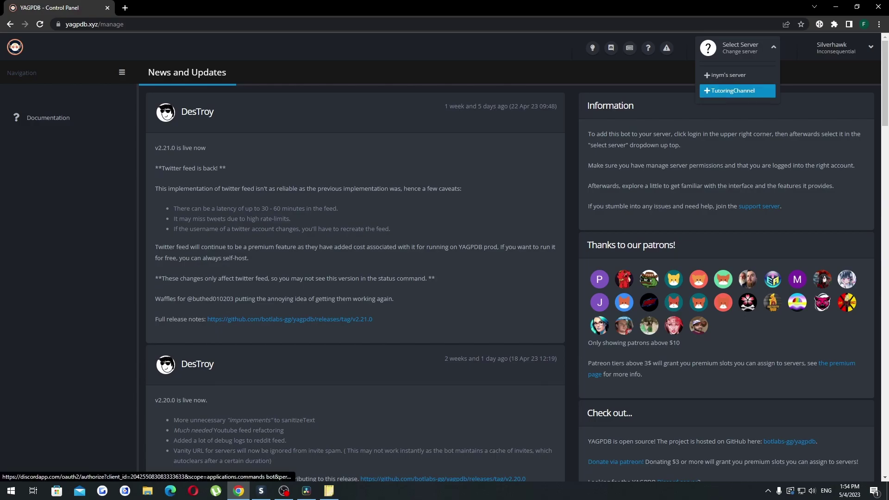
left_click(733, 90)
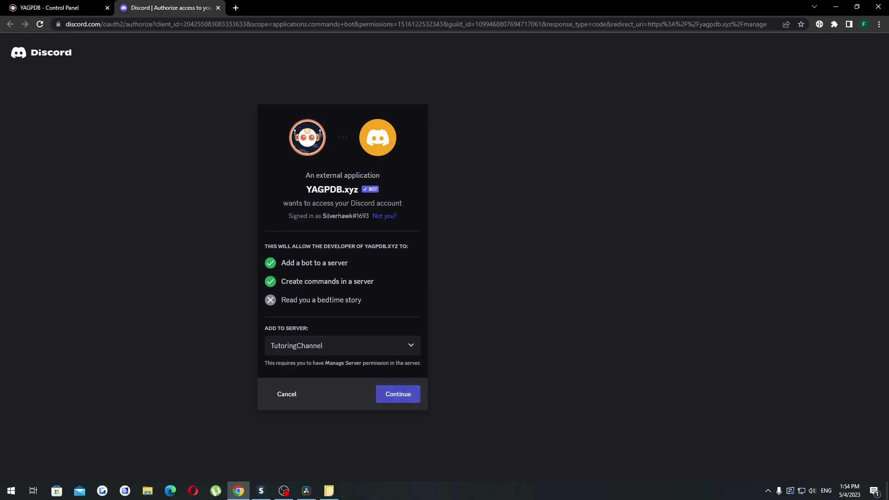
left_click(398, 393)
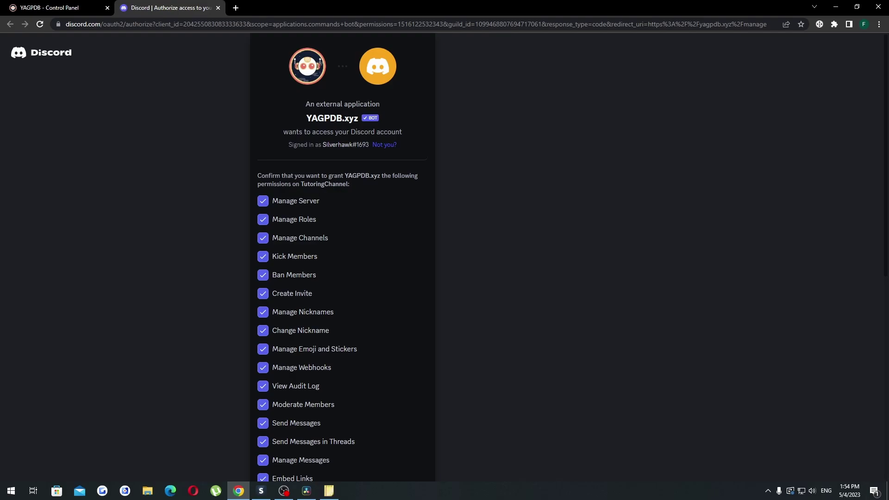
scroll(343, 260, "down", 6)
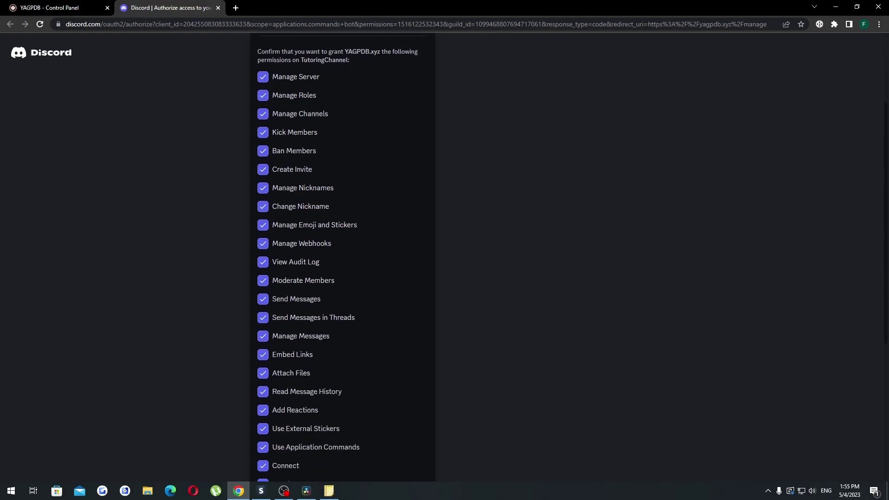
scroll(343, 260, "down", 2)
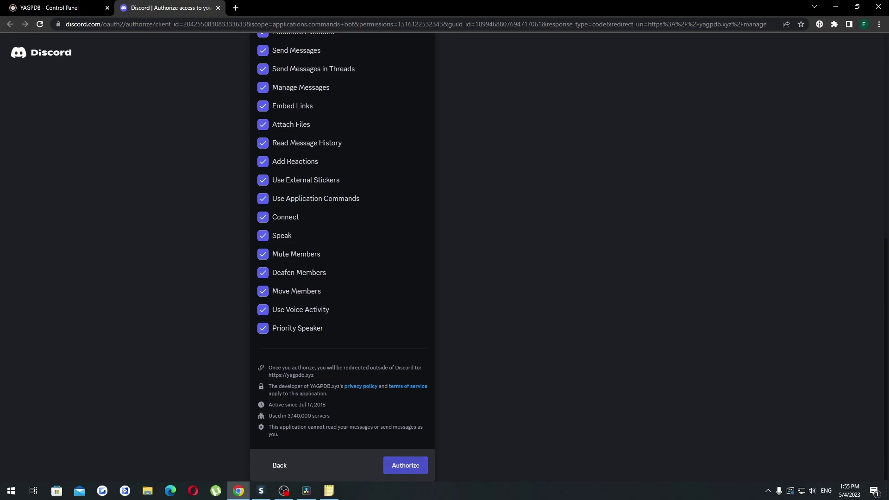
left_click(405, 465)
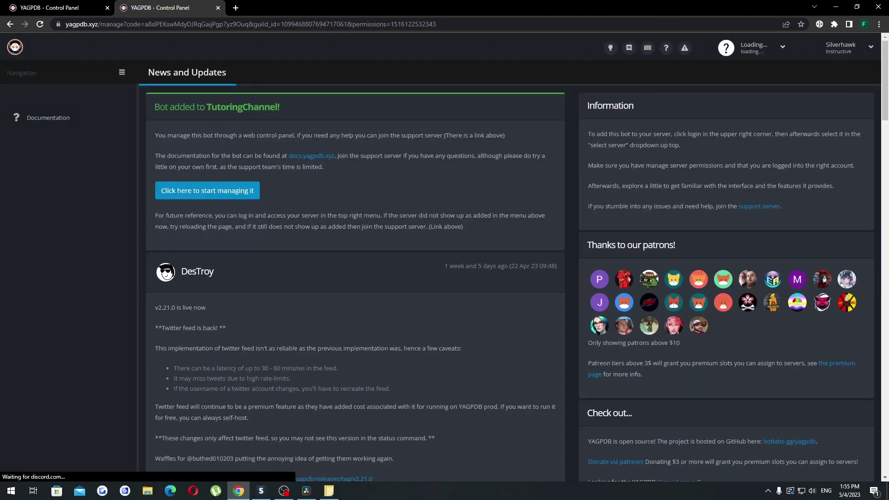
Step: Switch to Discord in the Stack app and give the YAGPDB.xyz bot the Admin role in the TutoringChannel server
left_click(260, 490)
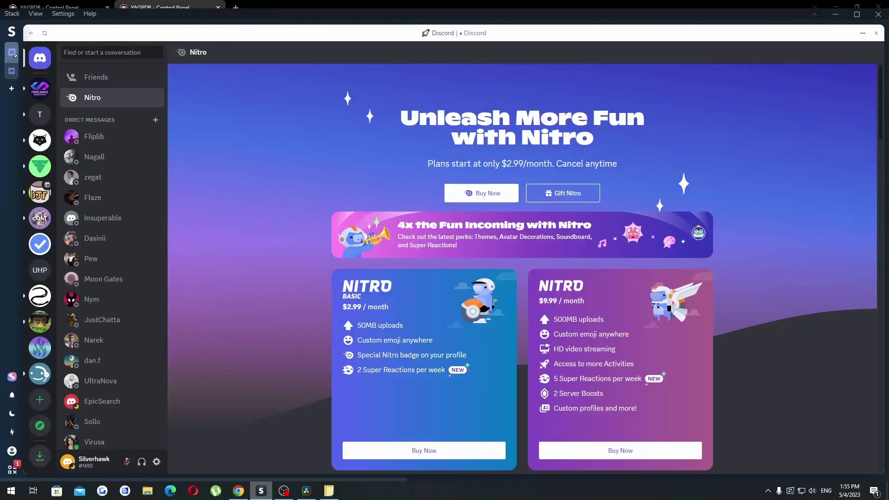
left_click(40, 114)
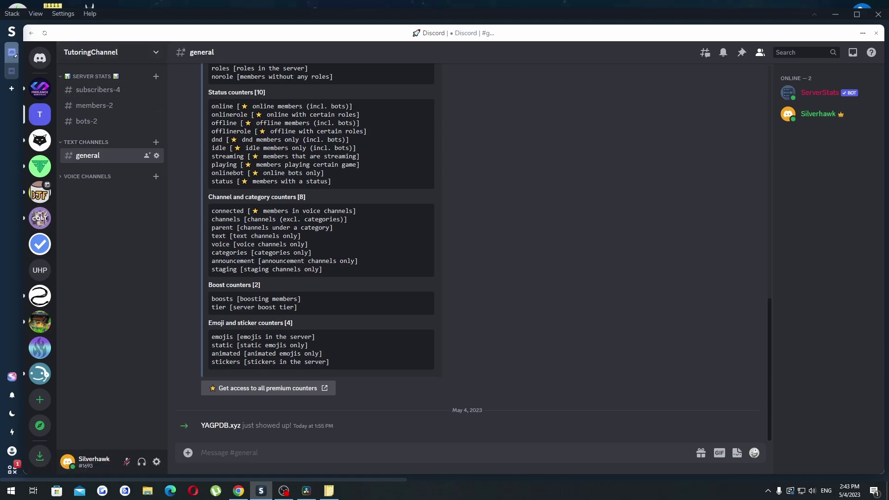
right_click(215, 426)
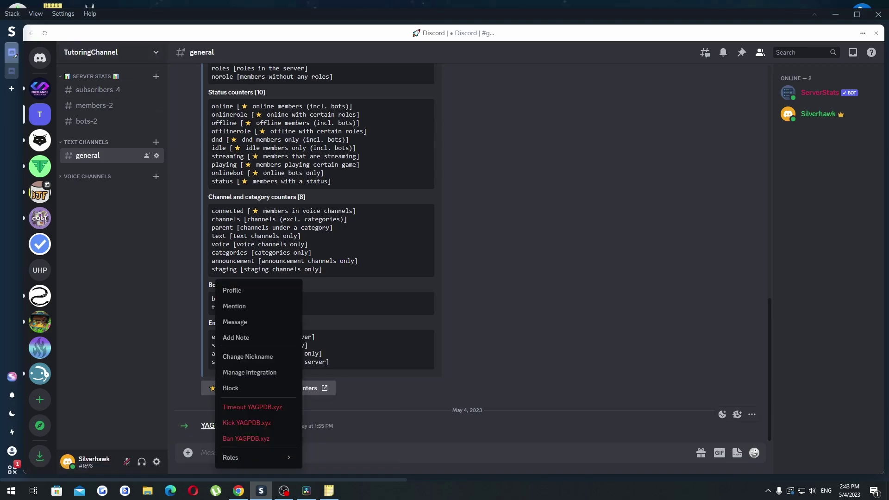
key("Escape")
right_click(215, 425)
mouse_move(259, 457)
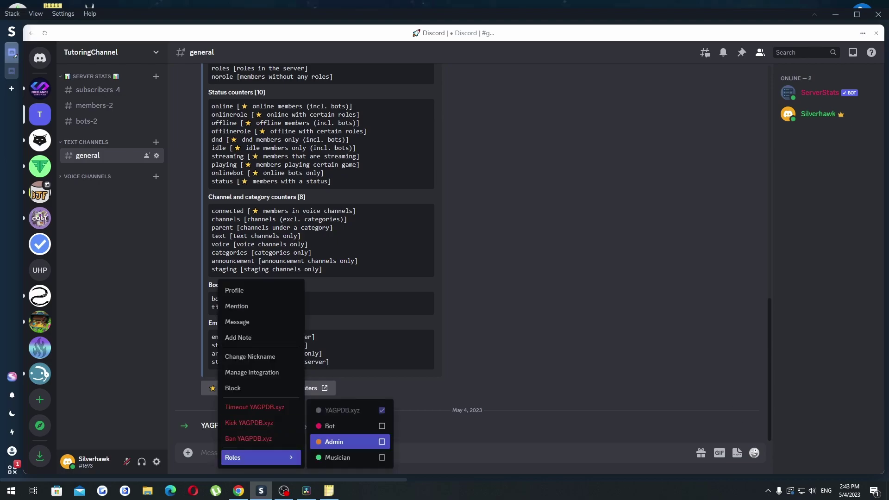
left_click(356, 441)
left_click(523, 338)
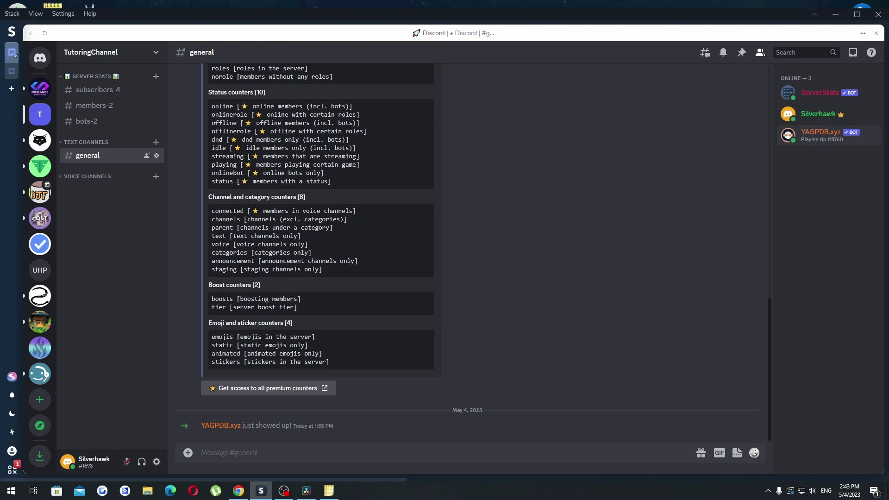
Step: Check the YAGPDB.xyz bot's profile and assigned roles from the server's member list
left_click(821, 135)
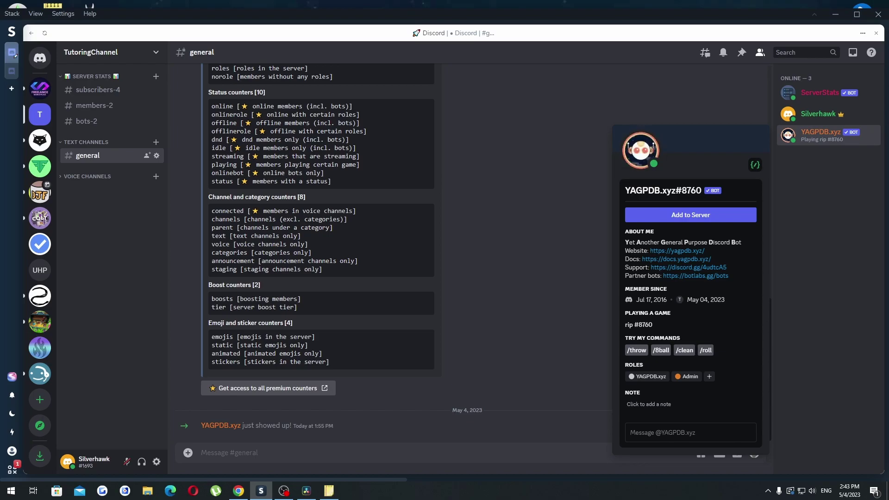
left_click(828, 194)
left_click(828, 135)
key("Escape")
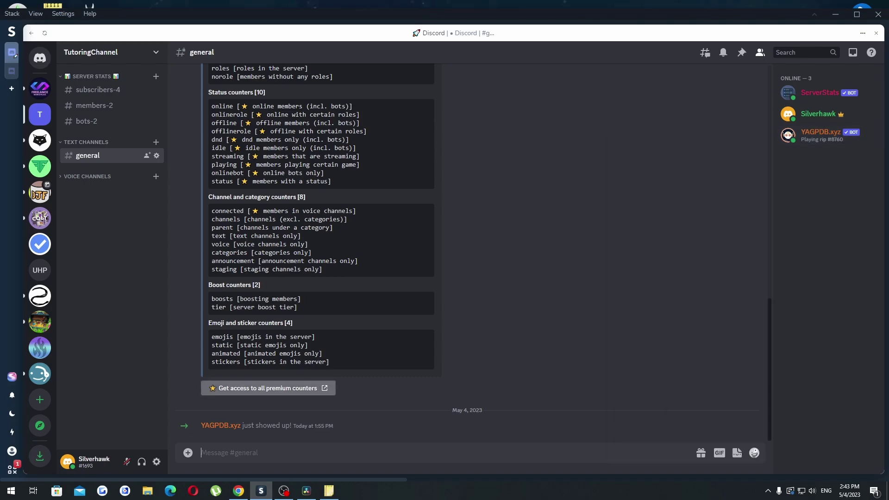
Step: Send the command -ping in the general channel to test that the bot responds
type("ping")
key("Return")
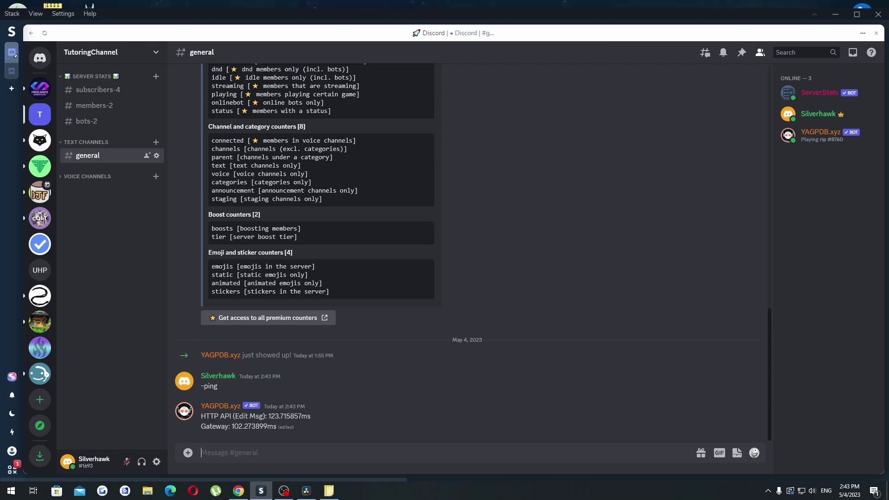
left_click_drag(201, 416, 280, 427)
left_click(296, 426)
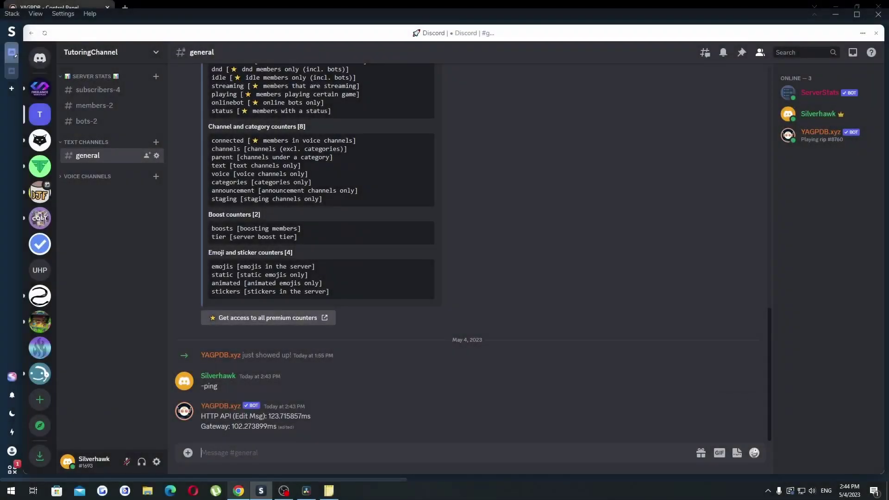
Step: Switch back to Chrome, open the TutoringChannel server's YAGPDB control panel and look over its combined overview
left_click(238, 491)
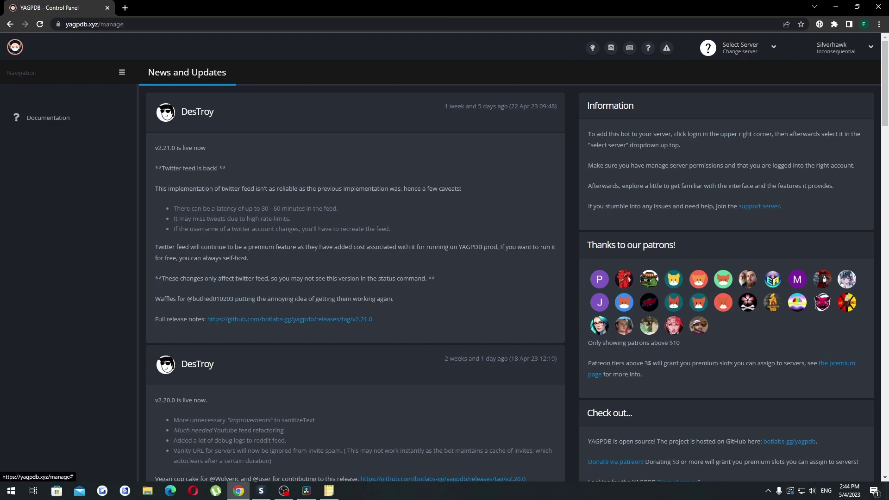
left_click(745, 48)
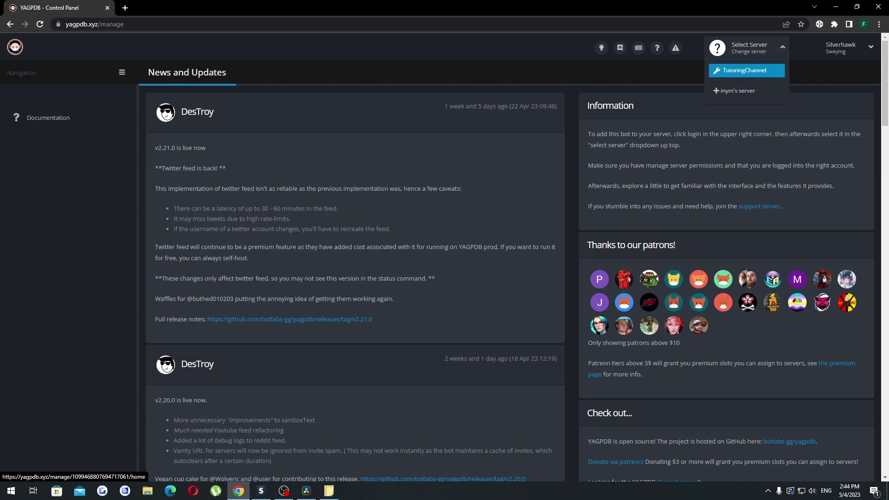
left_click(745, 71)
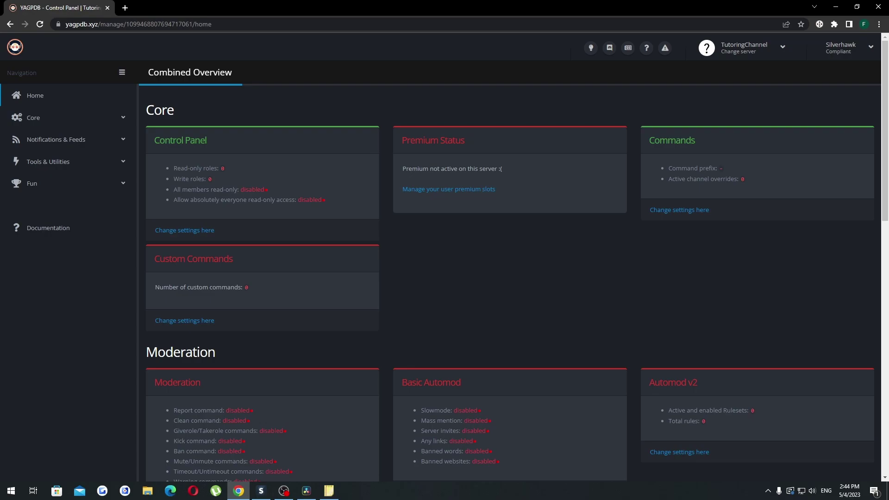
scroll(514, 283, "down", 6)
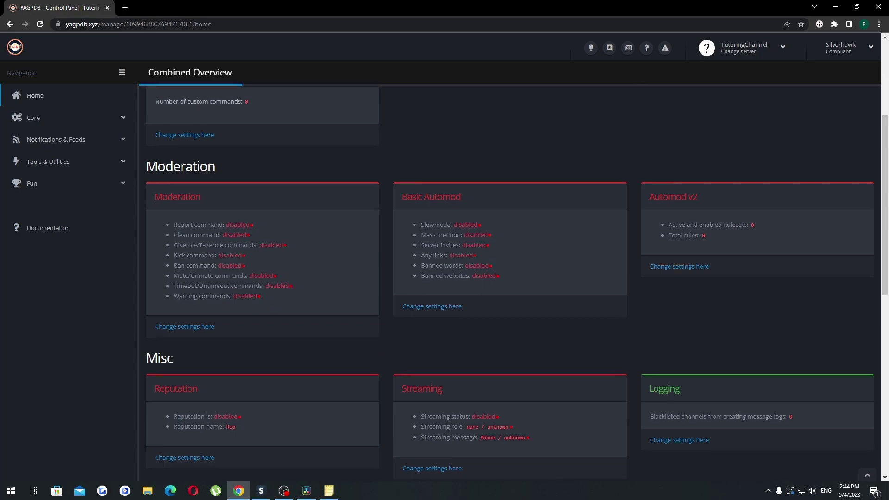
scroll(509, 284, "up", 3)
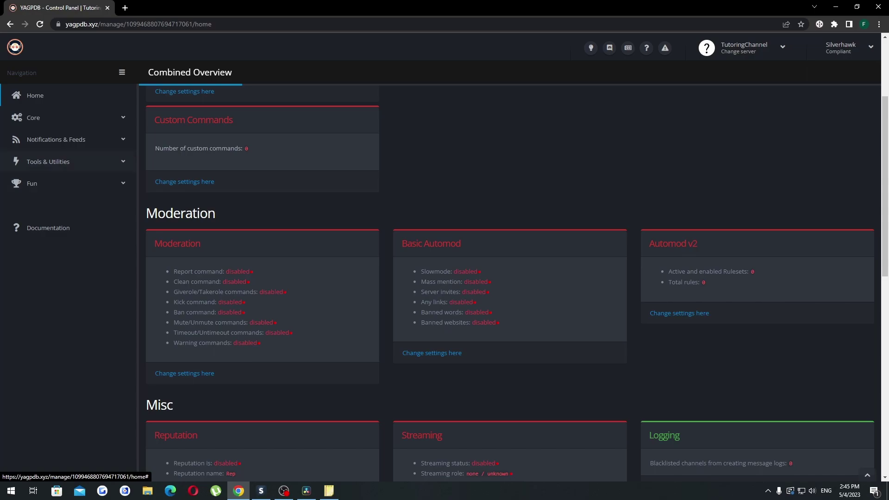
Step: Open the Role Commands settings among the bot's tools and utilities
left_click(49, 162)
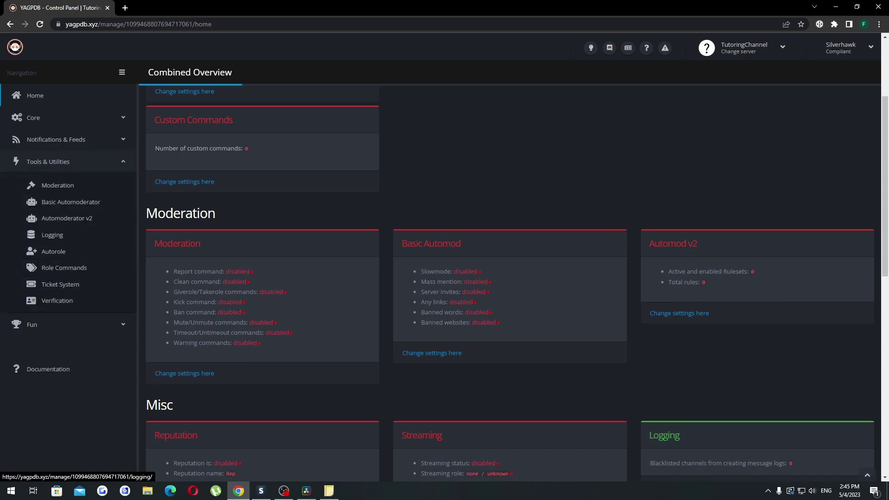
scroll(64, 267, "up", 1)
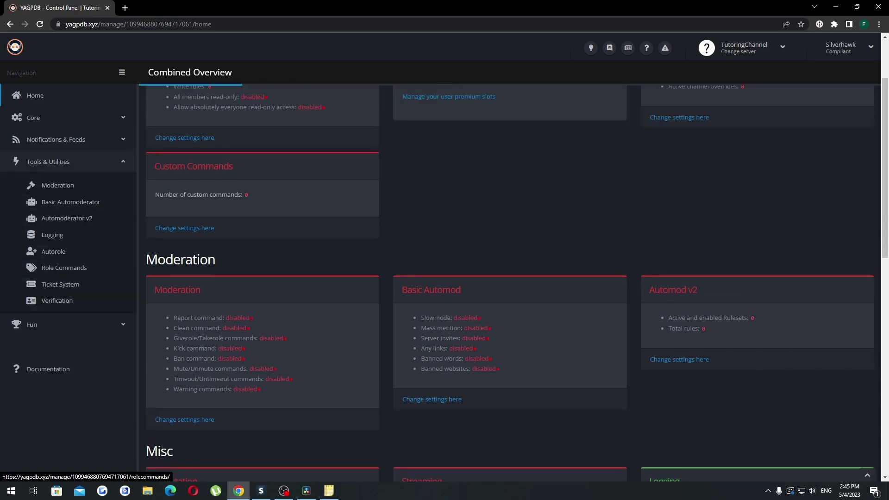
left_click(64, 267)
left_click(269, 194)
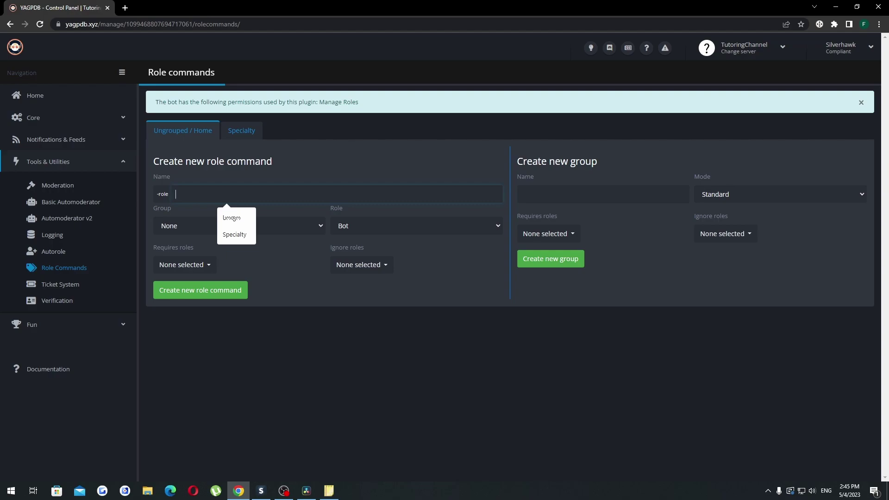
Step: Create a role command group named Specialty in Standard mode and save its group settings
left_click(581, 194)
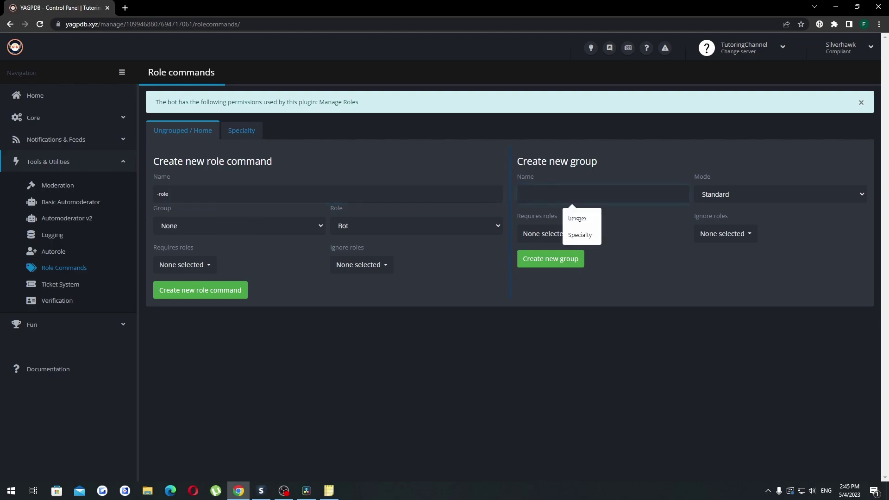
left_click(580, 235)
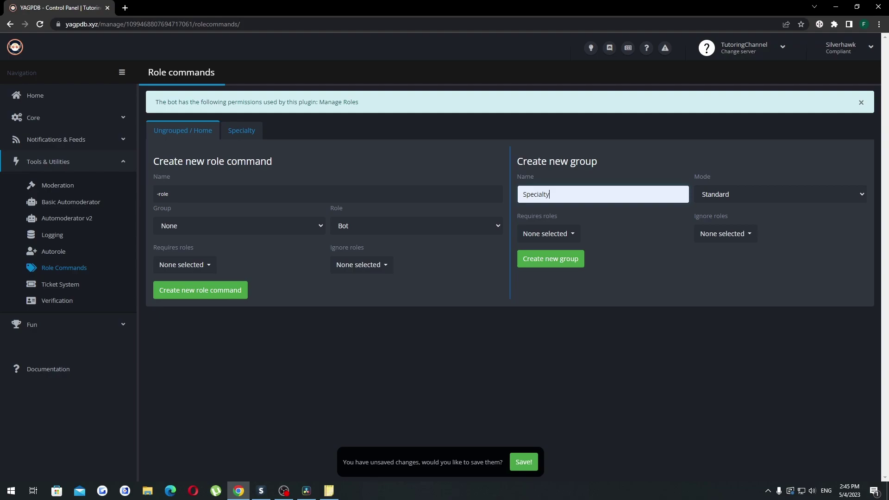
left_click(781, 195)
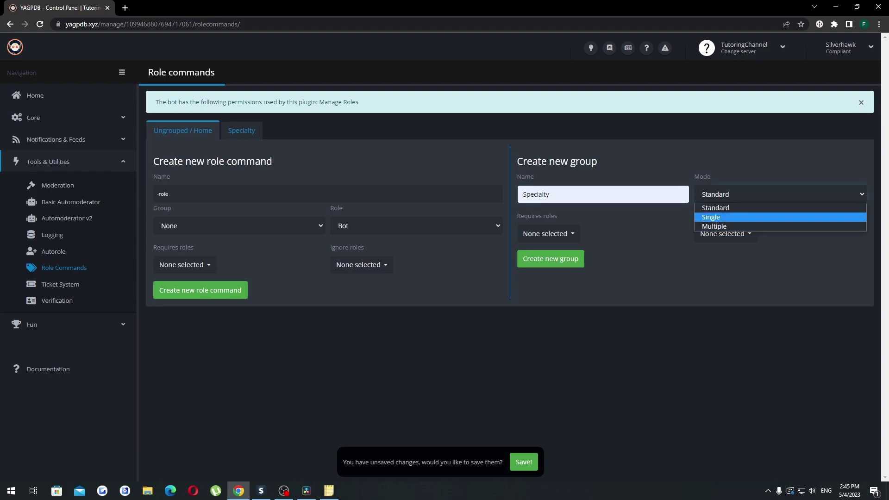
left_click(780, 207)
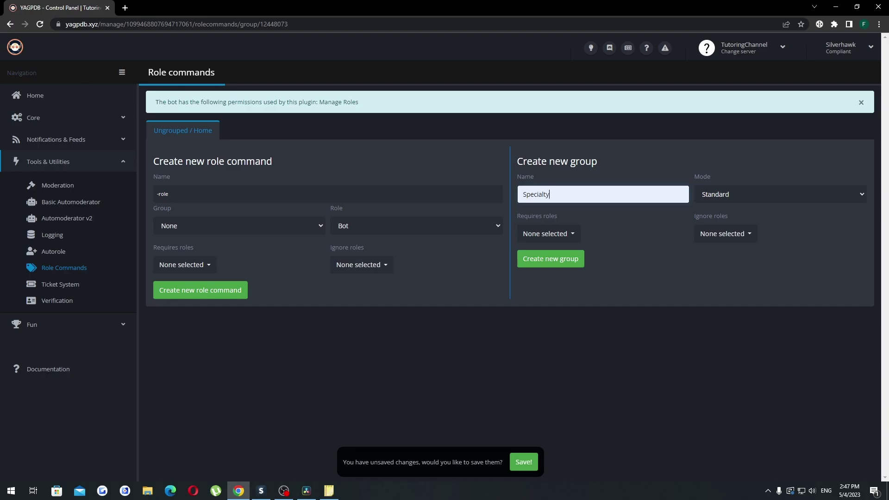
left_click(551, 259)
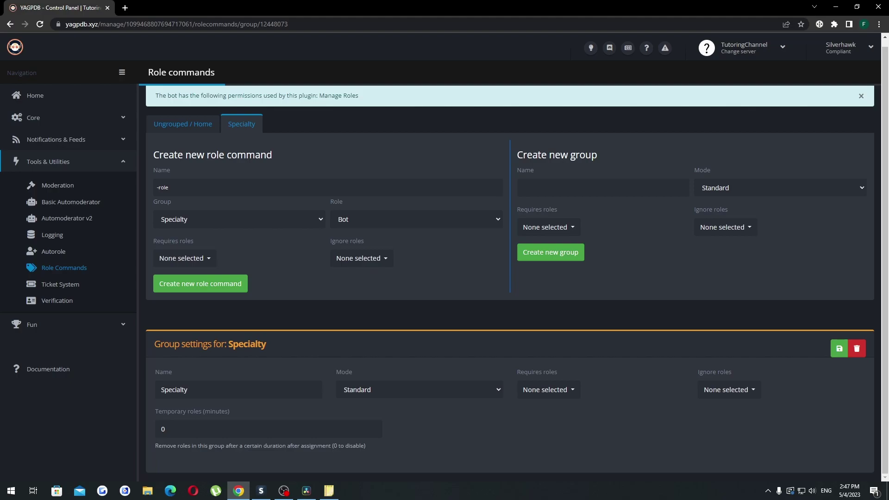
left_click(839, 348)
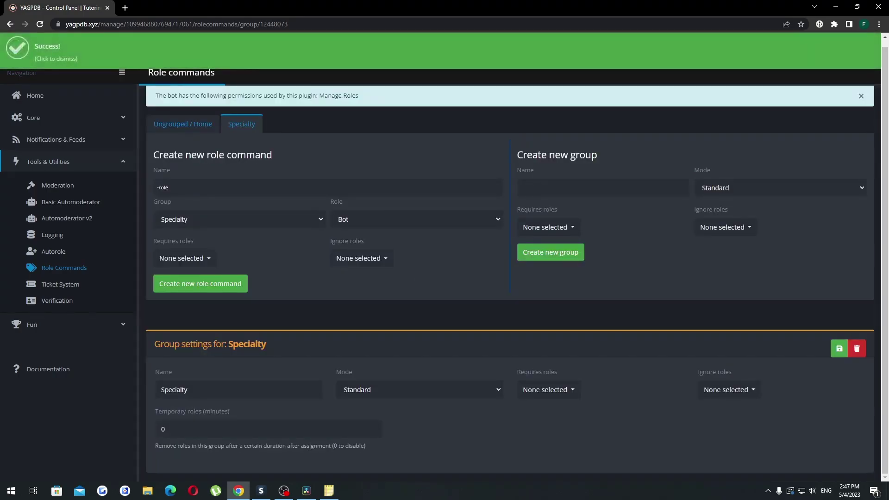
Step: Switch to Discord, run /rolemenu create for the group Specialty in the general channel and open the setup link in the bot's reply
key("alt+Tab")
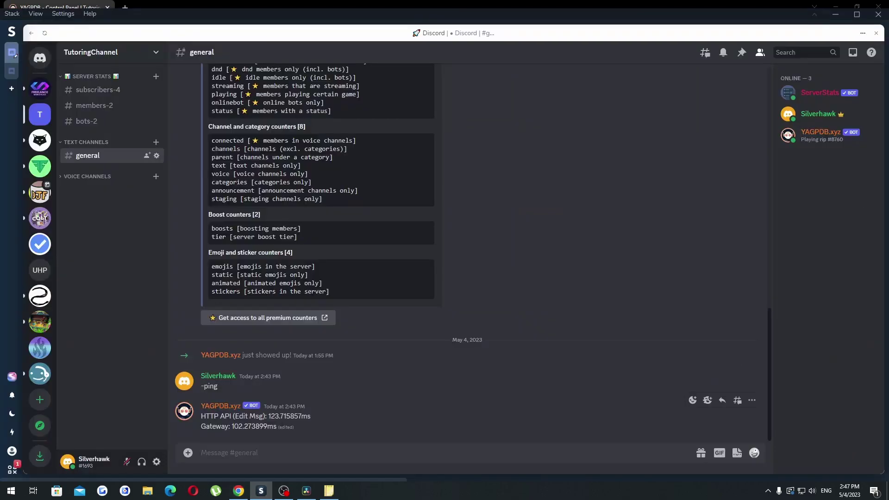
type("-")
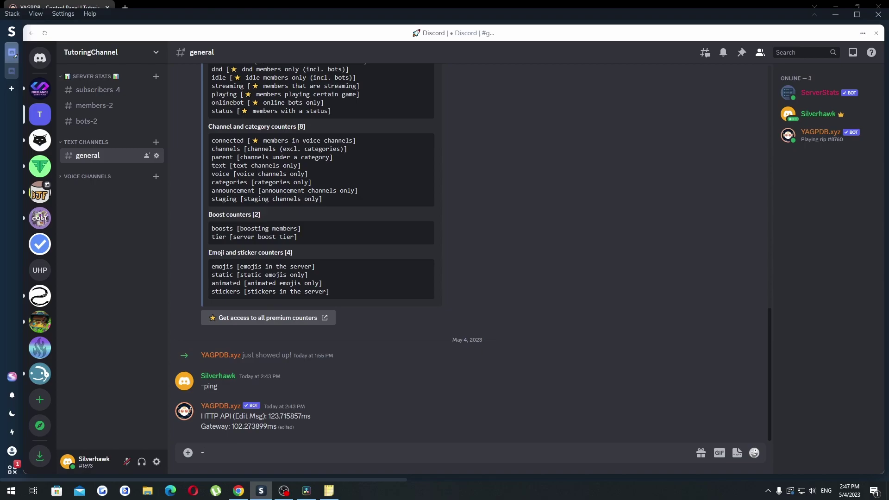
type("rolemenu create")
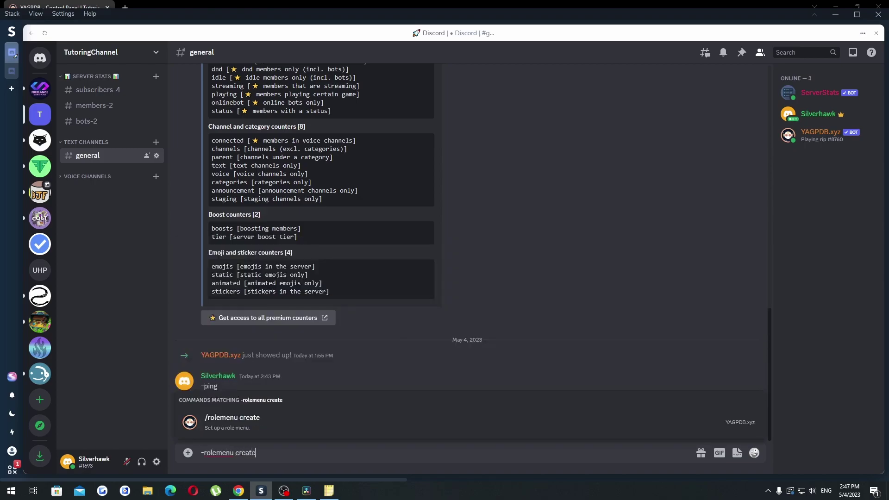
key("Tab")
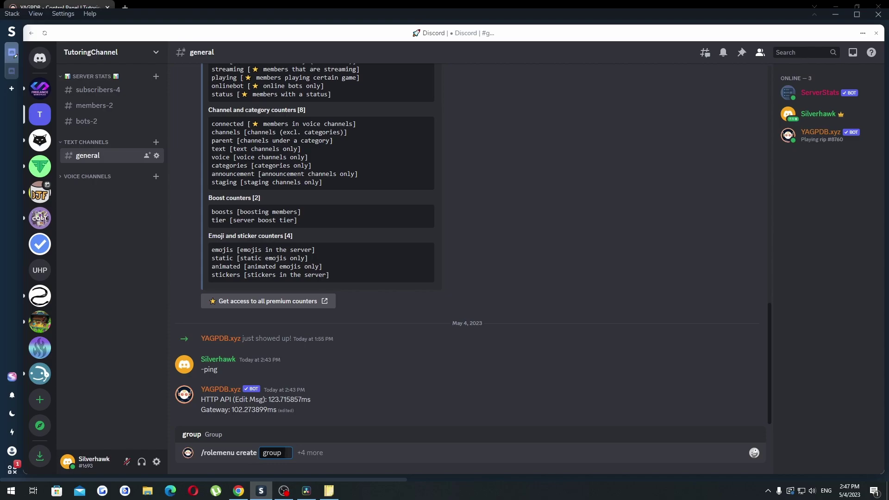
type("Specialt")
key("Return")
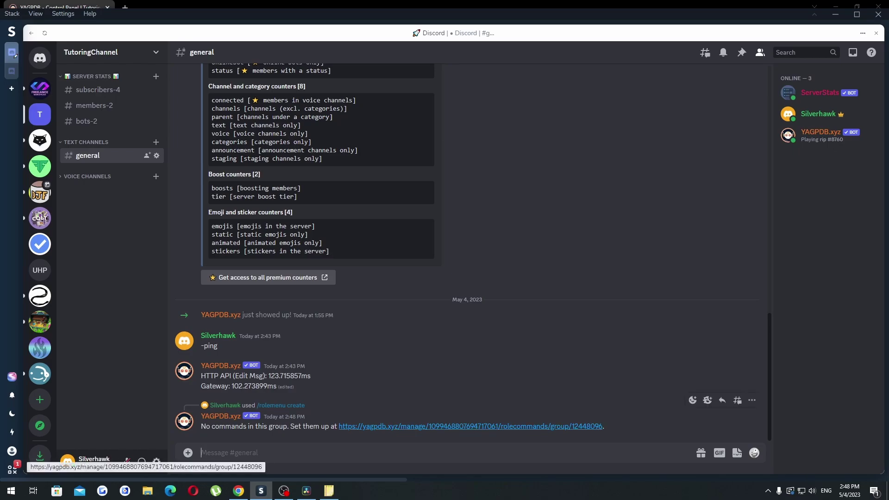
left_click(469, 426)
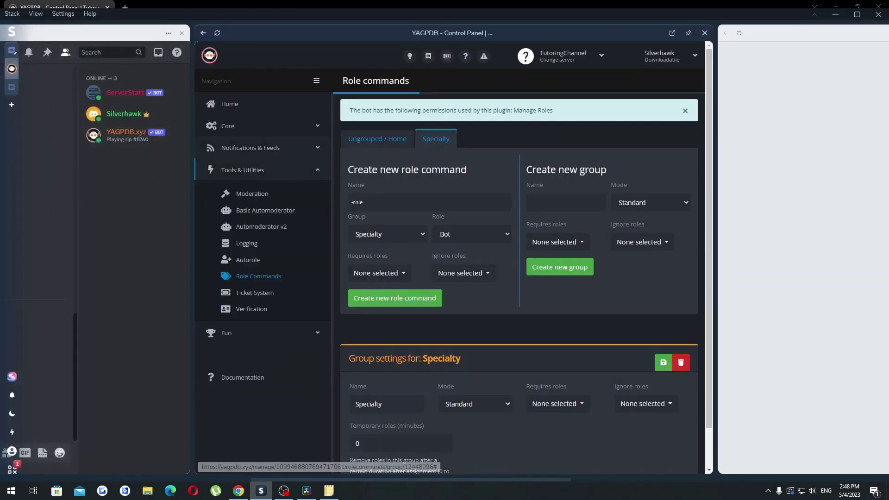
scroll(518, 278, "down", 1)
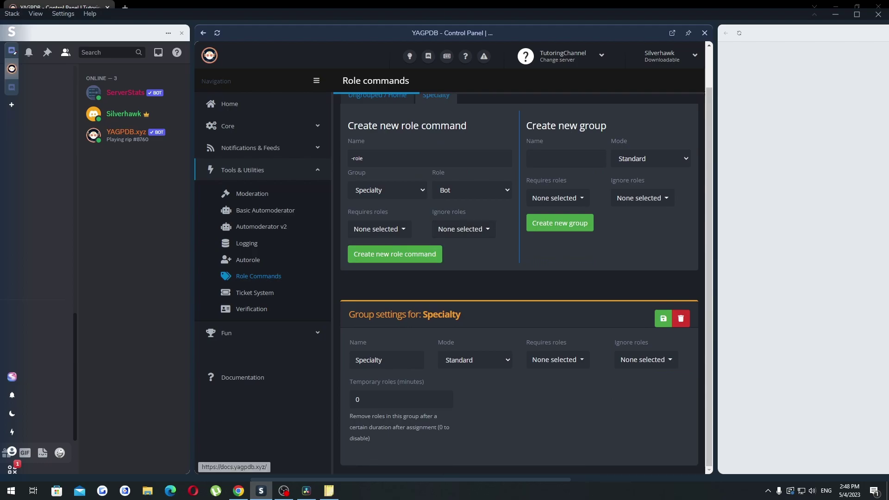
Step: Switch to Chrome and fill in a new Specialty role command named Musician with the Musician role
left_click(238, 491)
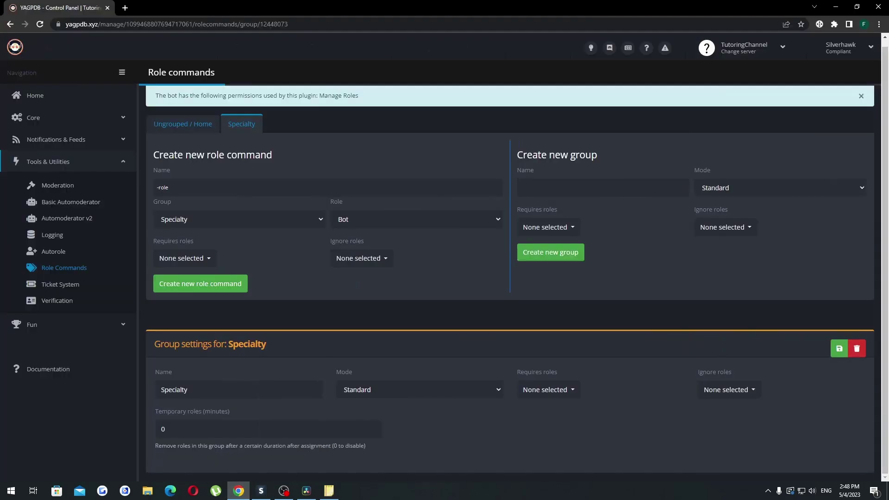
left_click(176, 187)
type("Musician")
left_click(415, 220)
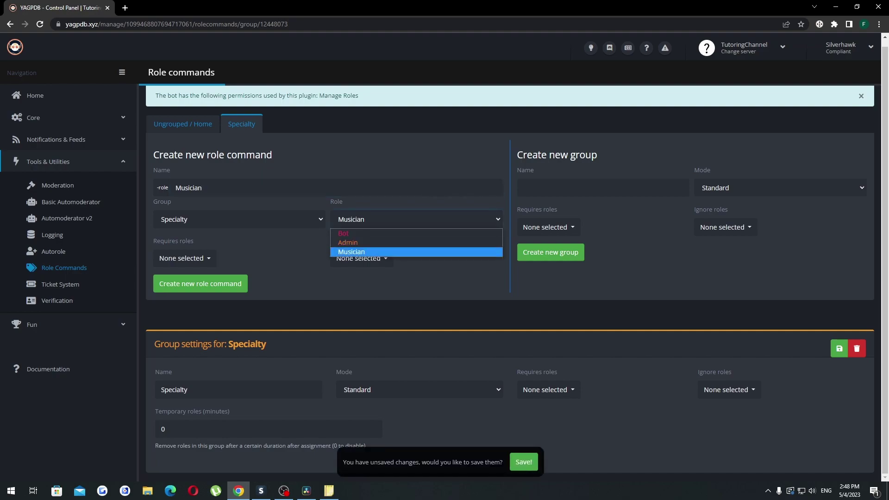
key("Return")
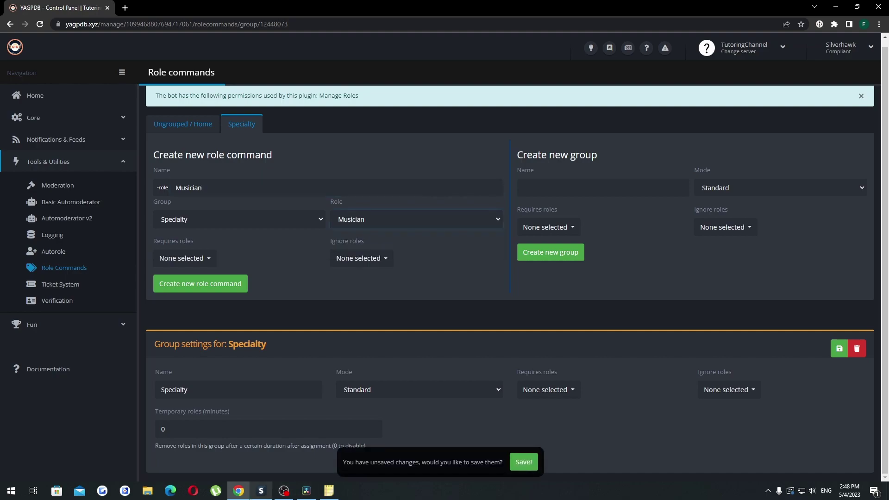
Step: Switch to Discord and review the existing roles in the TutoringChannel server settings
left_click(261, 490)
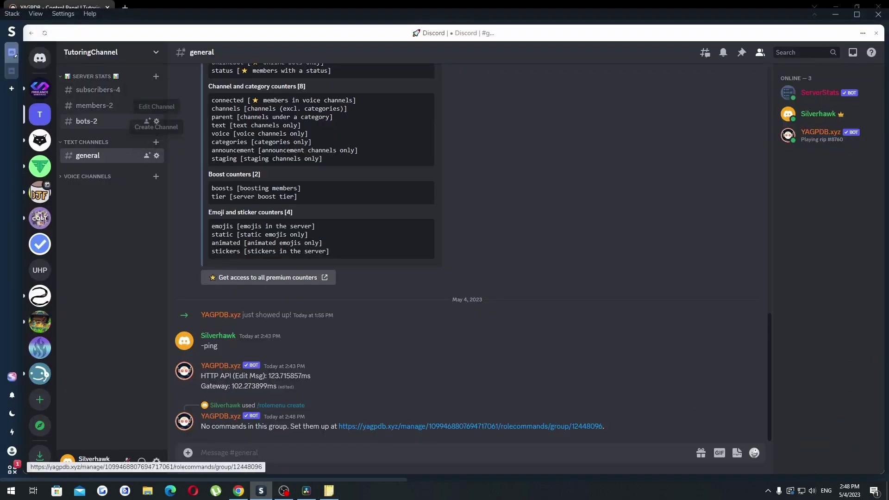
left_click(111, 52)
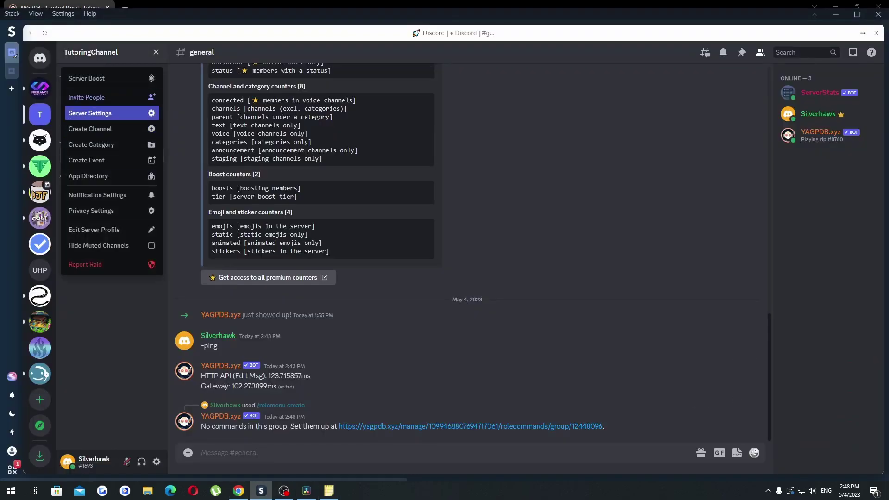
left_click(93, 114)
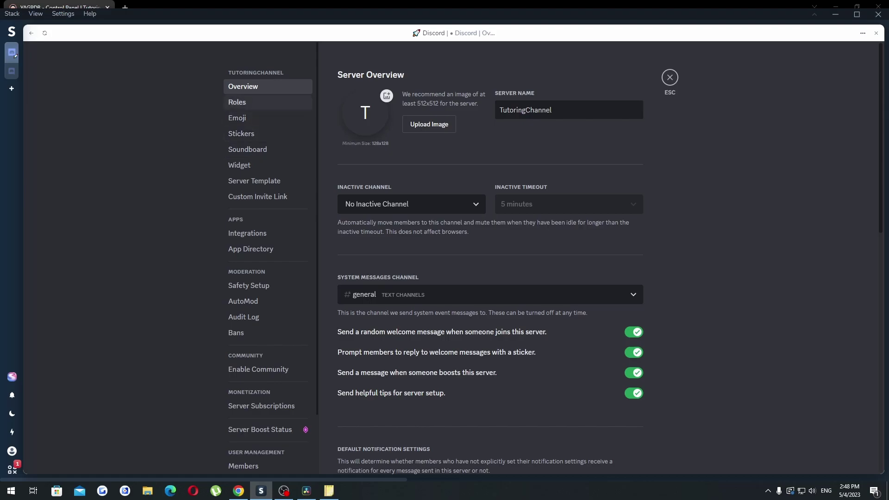
left_click(237, 102)
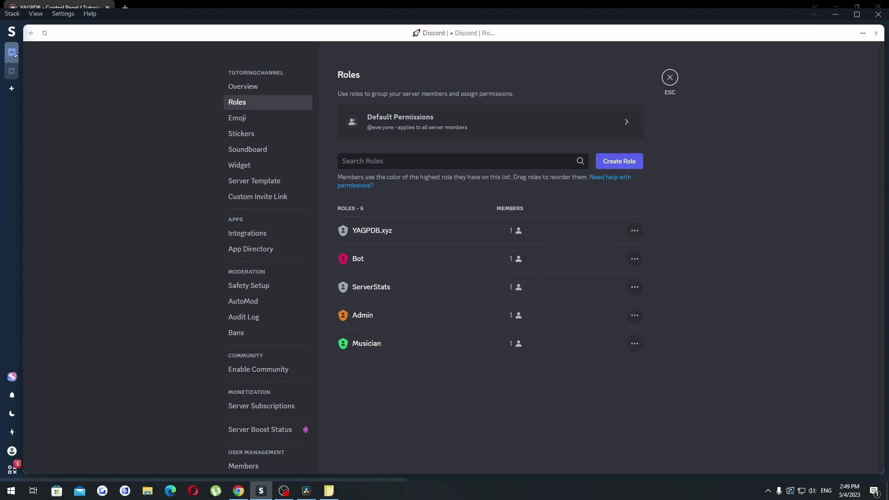
key("Escape")
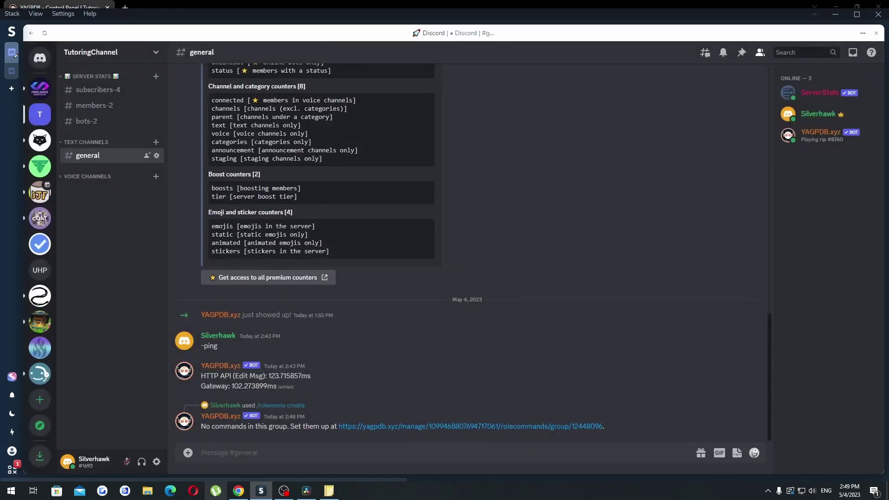
Step: Switch to Chrome, change the new role command's name to Video editor and check which roles are available for it
left_click(238, 490)
key("BackSpace")
type("Video editor")
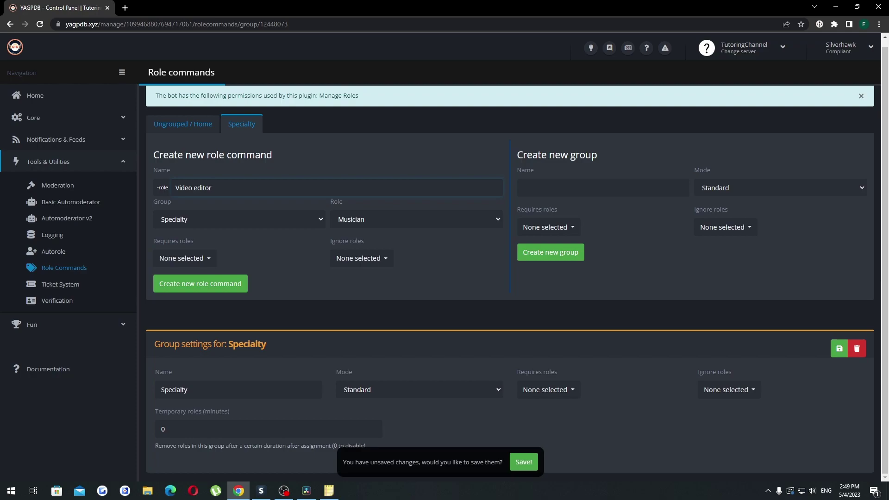
left_click(416, 219)
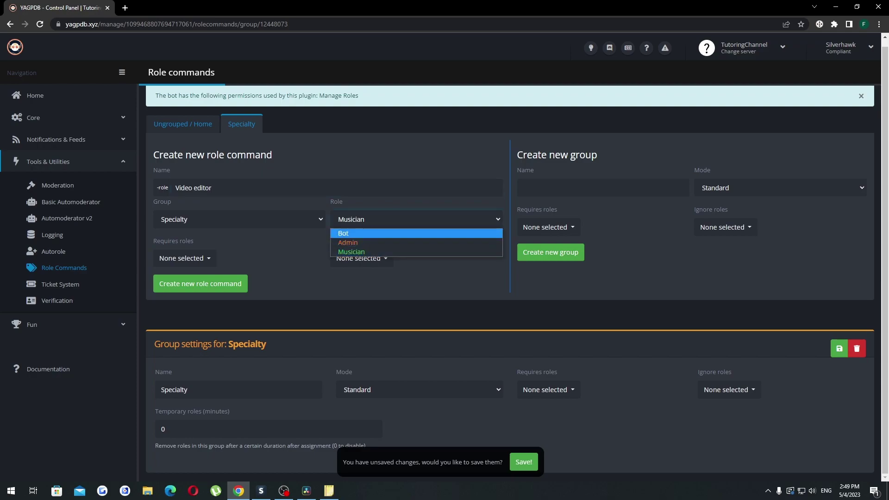
left_click(415, 220)
left_click(416, 219)
left_click(415, 220)
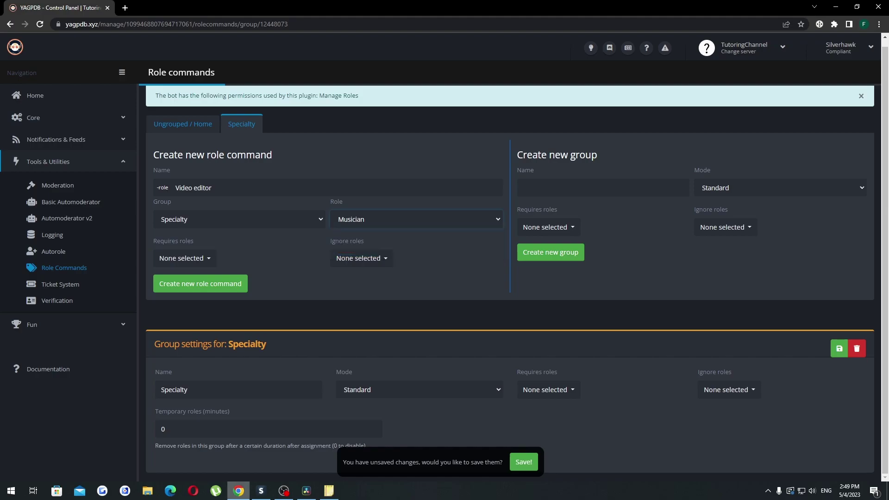
Step: Switch to Discord and add a new role in the TutoringChannel server's role settings
left_click(261, 490)
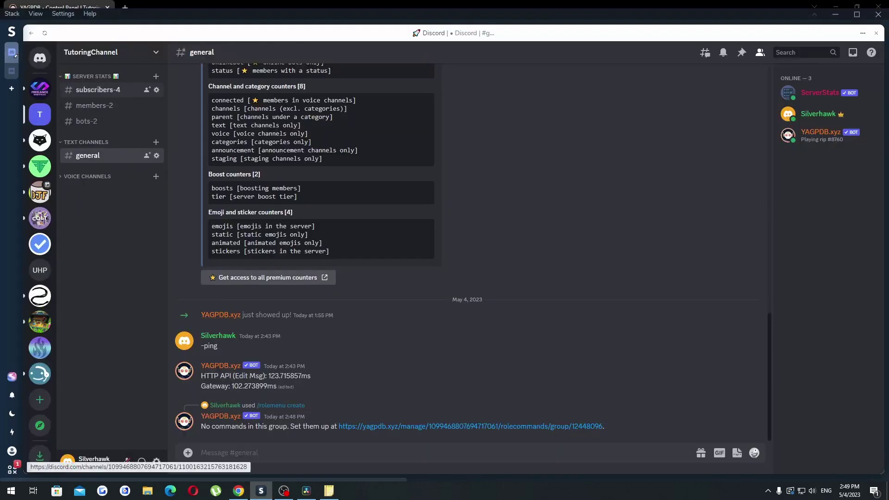
left_click(107, 52)
left_click(107, 113)
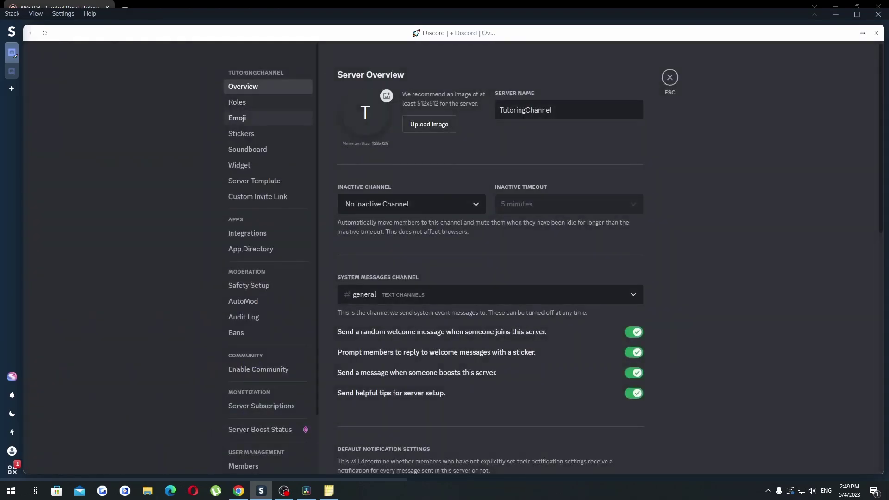
left_click(245, 102)
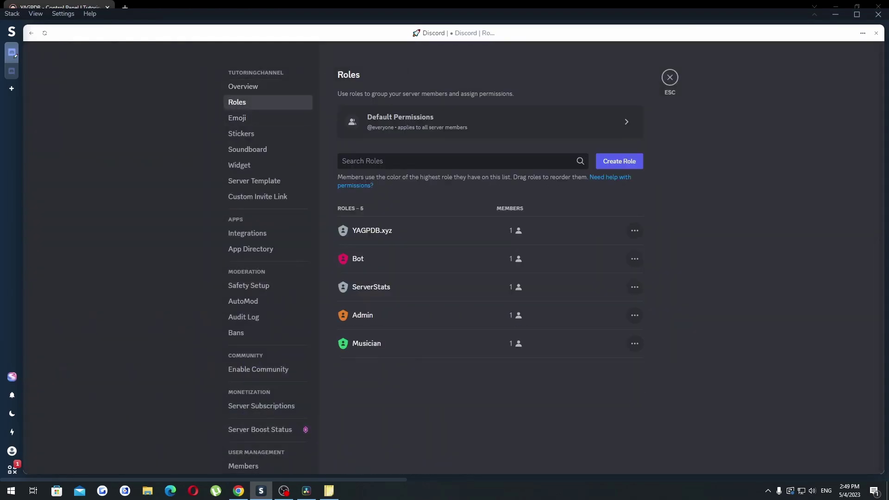
left_click(619, 161)
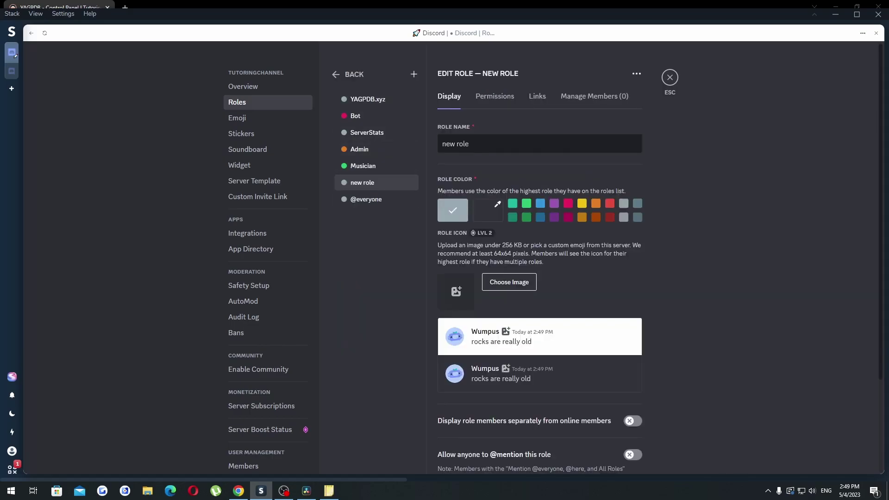
Step: Move the YAGPDB.xyz role below the new role, and return it to the top of the role hierarchy
left_click_drag(366, 99, 361, 183)
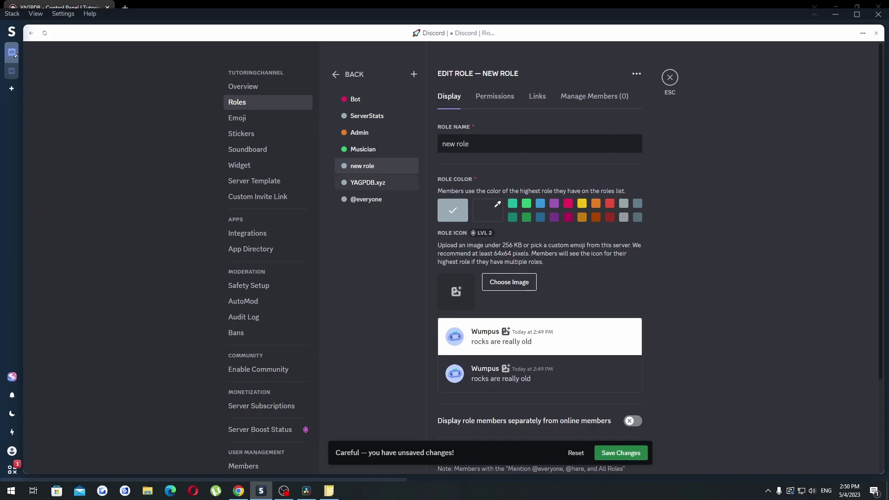
left_click_drag(366, 182, 366, 99)
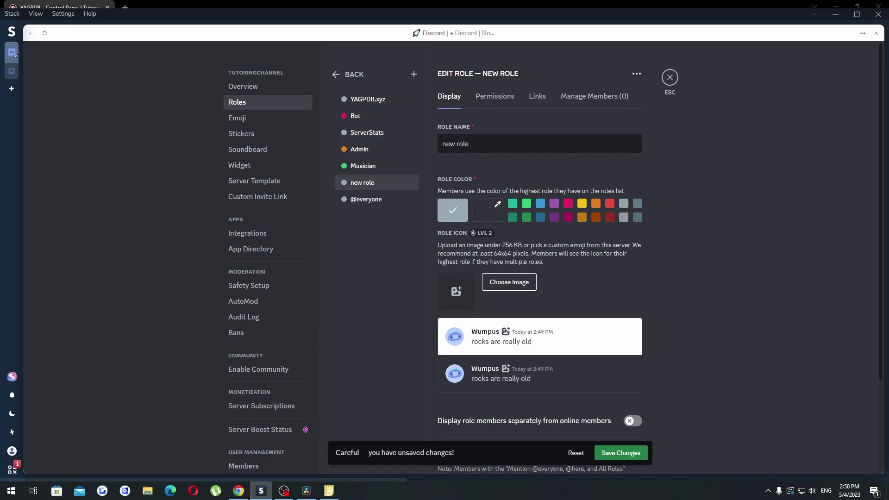
Step: Name the new role Video editor, give it the bright red color, save the changes and close the server settings
left_click_drag(470, 143, 442, 144)
key("BackSpace")
type("Video editor")
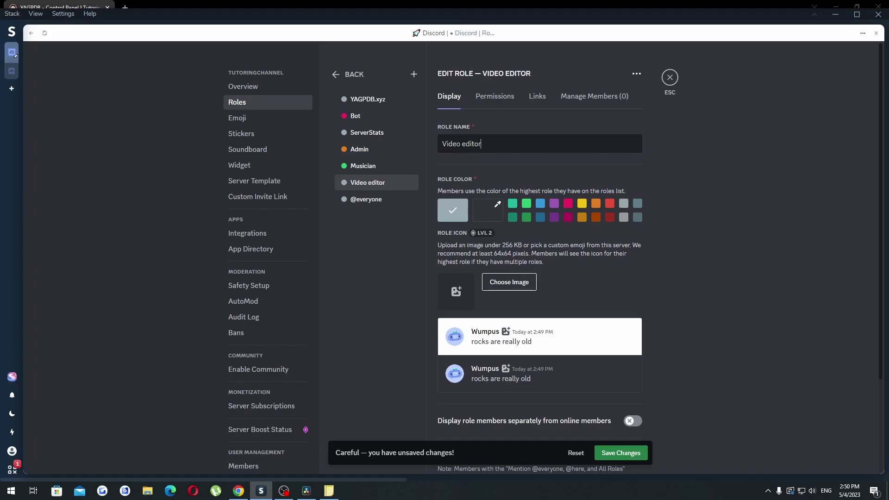
left_click(609, 204)
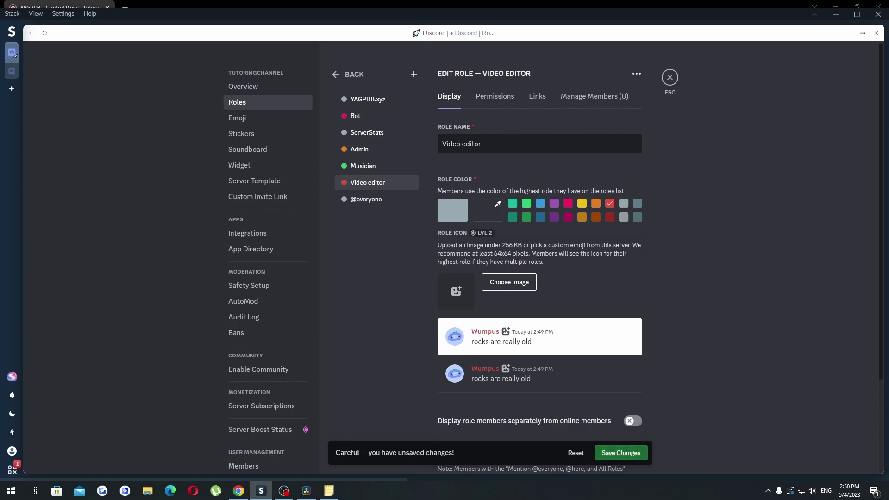
left_click(621, 453)
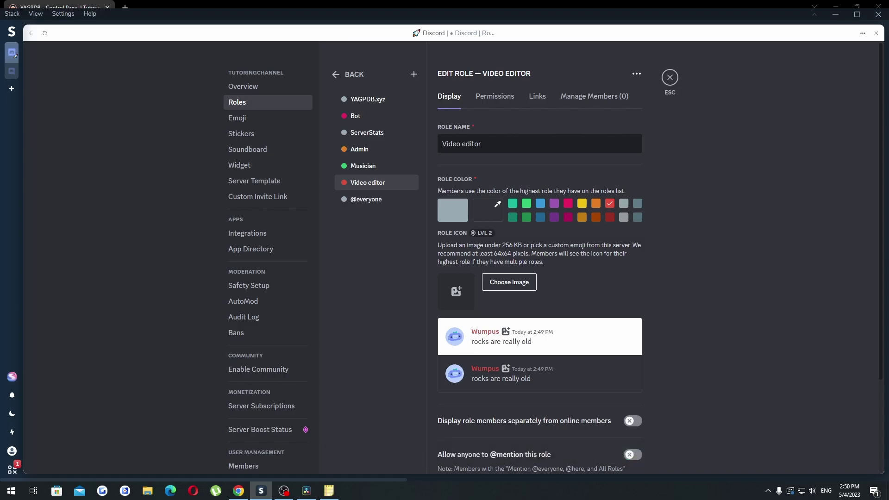
left_click(670, 77)
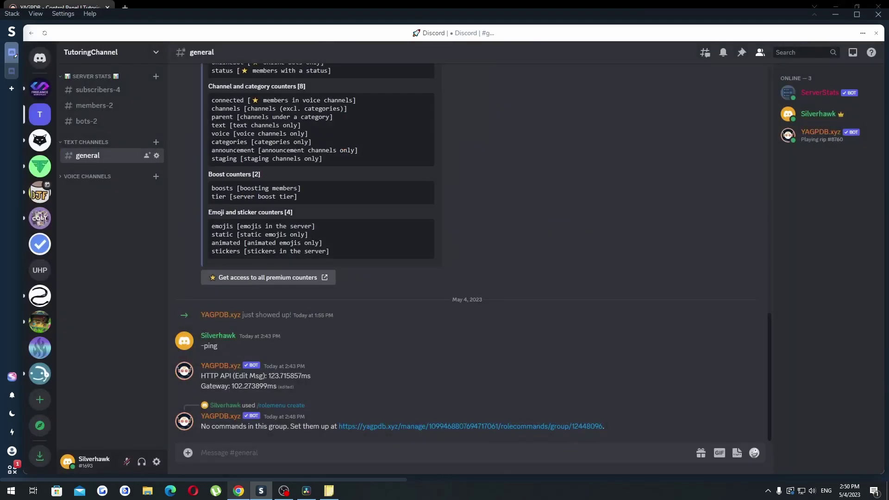
Step: Switch to Chrome, check the role choices for the Video editor command and submit it as a new role command
left_click(238, 490)
left_click(416, 219)
left_click(416, 219)
left_click(200, 284)
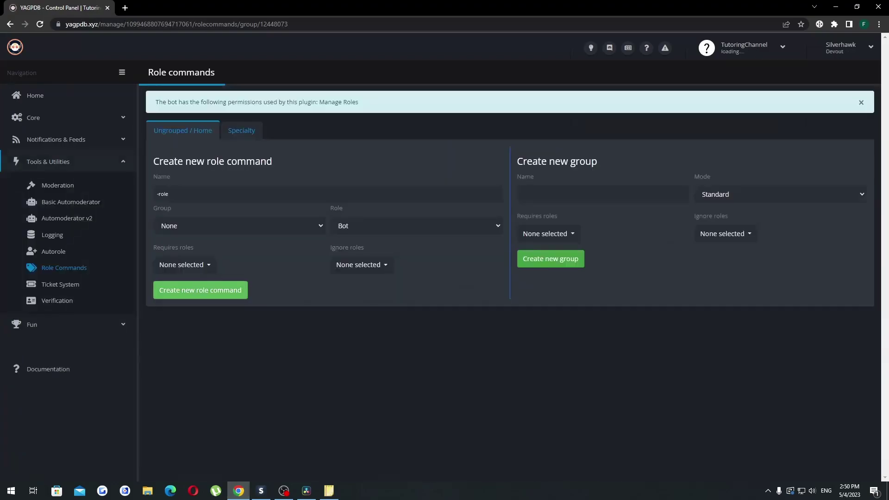
Step: In the Specialty group, create a new role command named Video editor that assigns the Video editor role, and check its entry
left_click(227, 194)
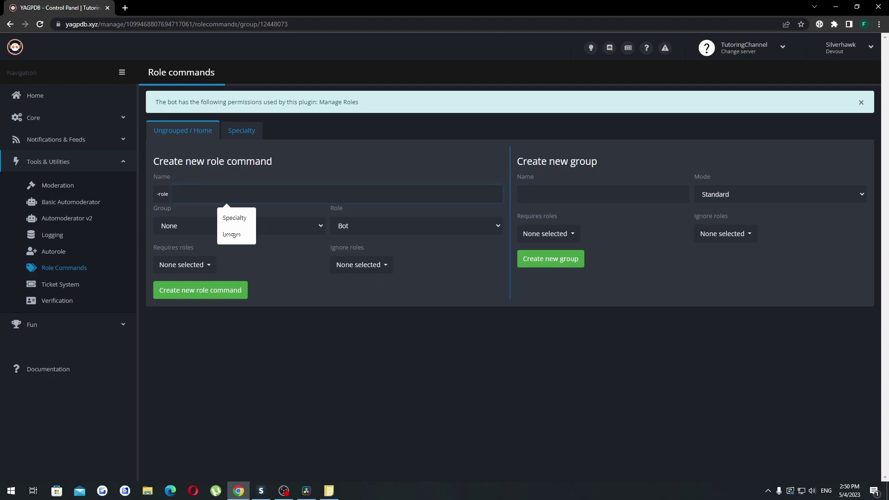
left_click(241, 130)
scroll(241, 131, "down", 1)
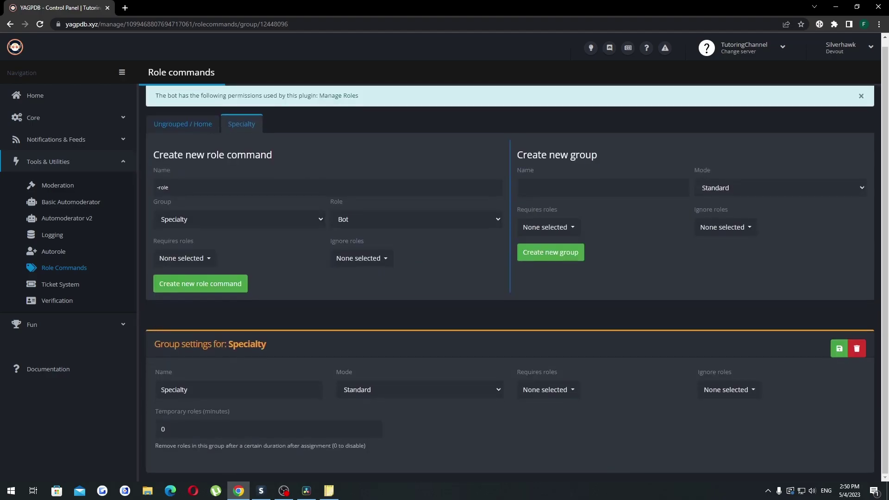
left_click(227, 188)
type("Video editor")
left_click(416, 220)
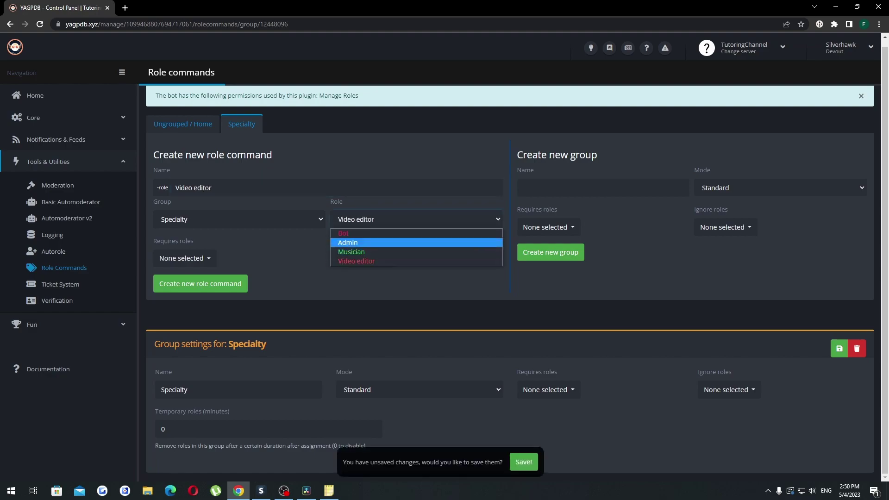
left_click(356, 261)
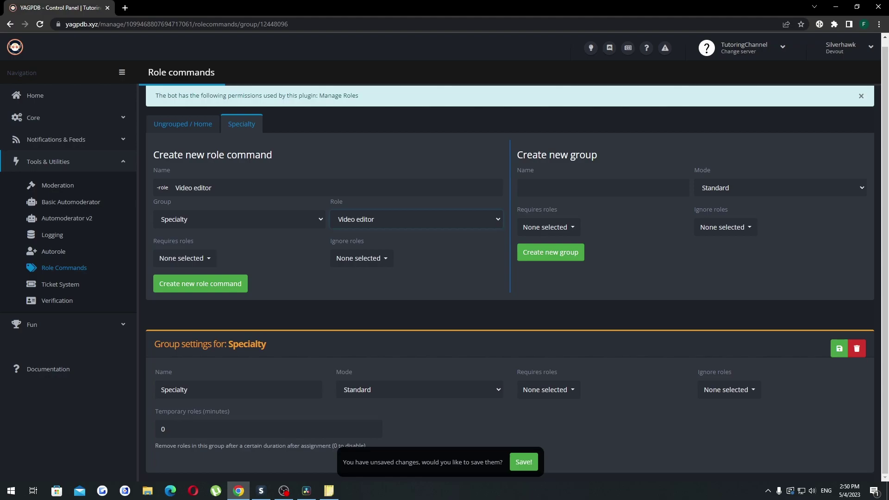
left_click(200, 283)
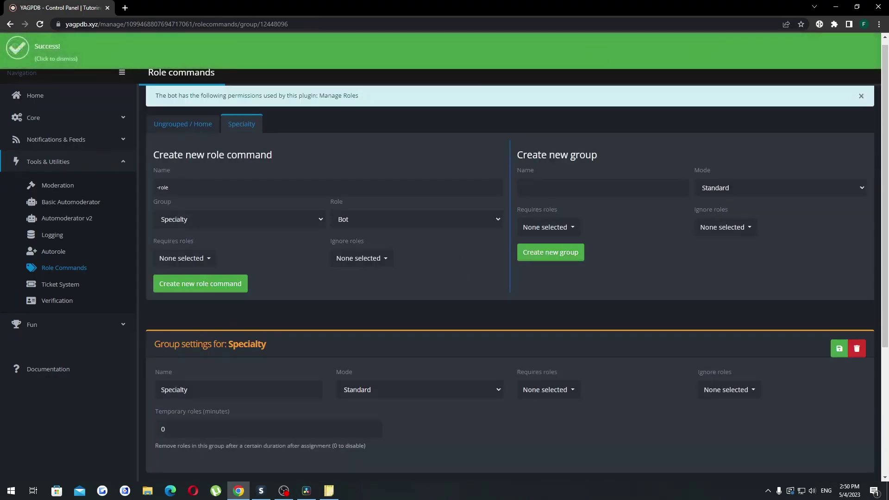
scroll(509, 278, "down", 4)
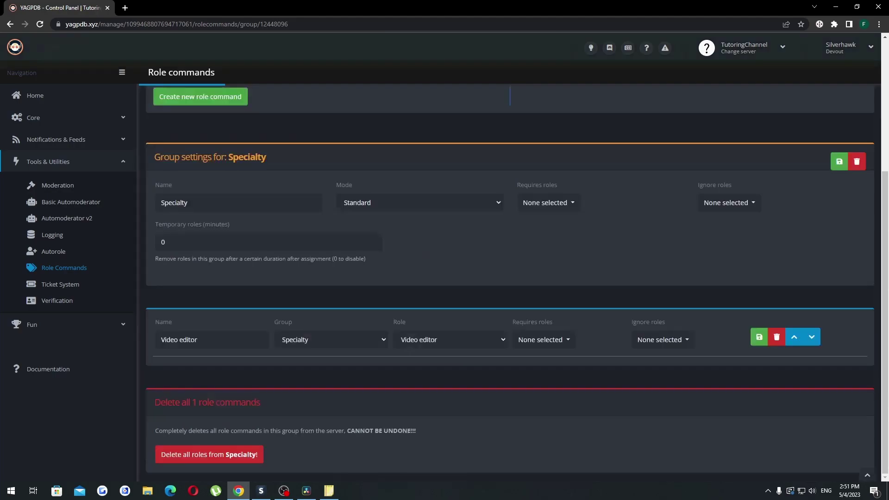
Step: Switch to Discord and check the roles shown on your own member profile in the TutoringChannel server
left_click(261, 491)
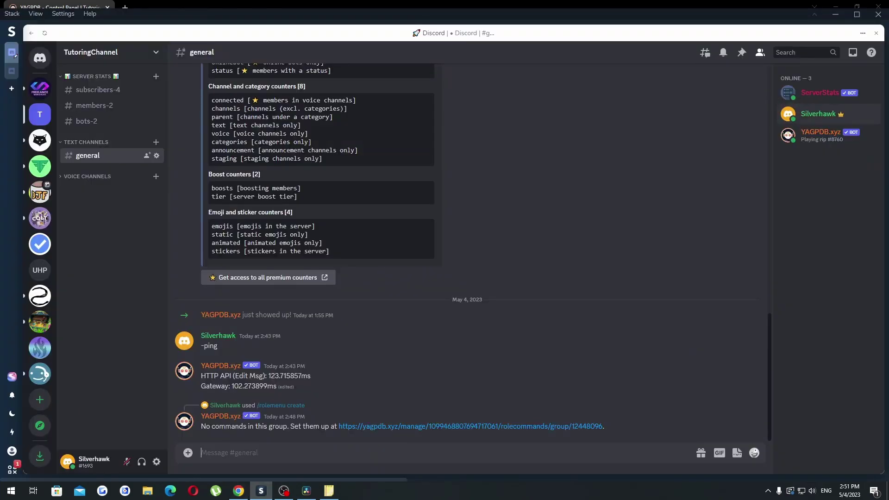
left_click(818, 113)
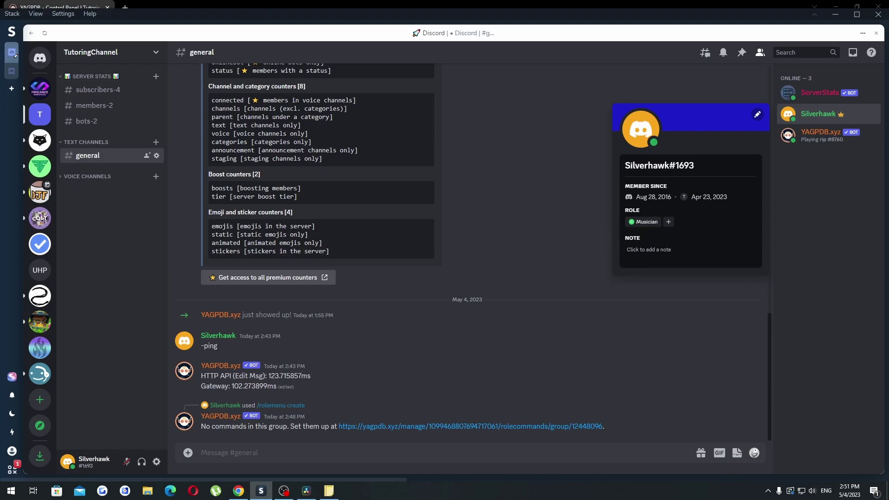
key("Escape")
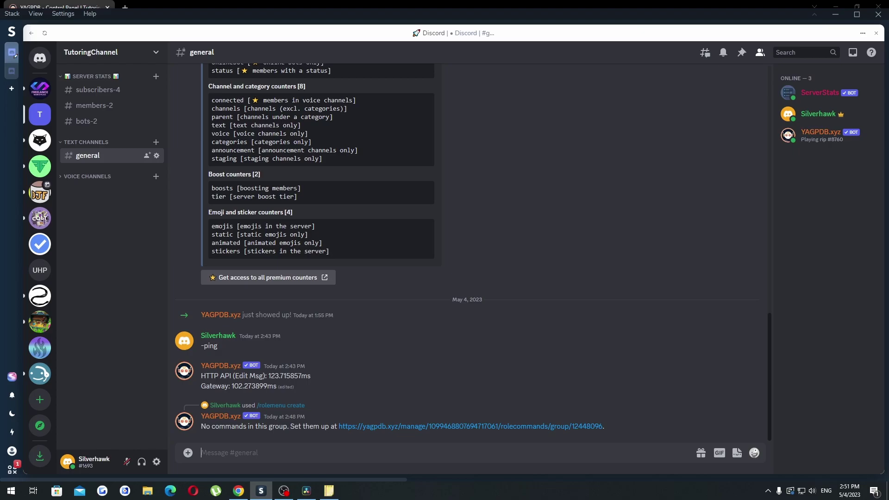
Step: Run YAGPDB's /rolemenu create command for the Specialty group in the general channel
type("-role")
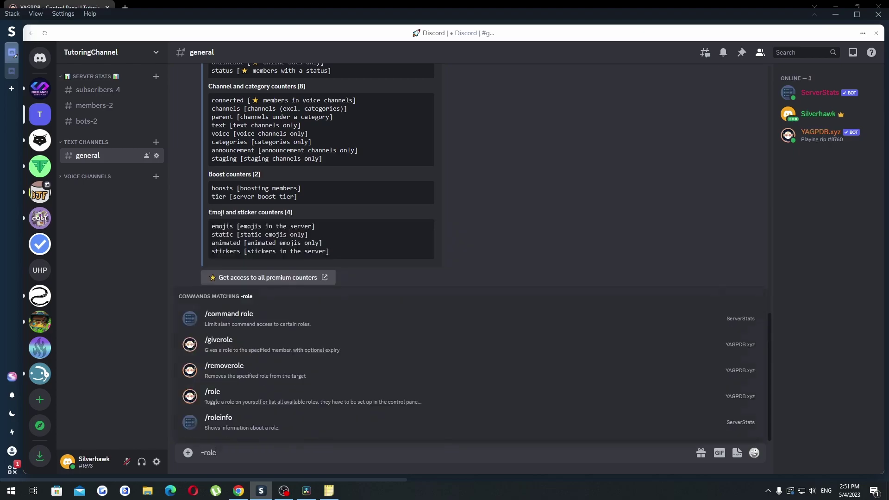
type("menu create")
key("Tab")
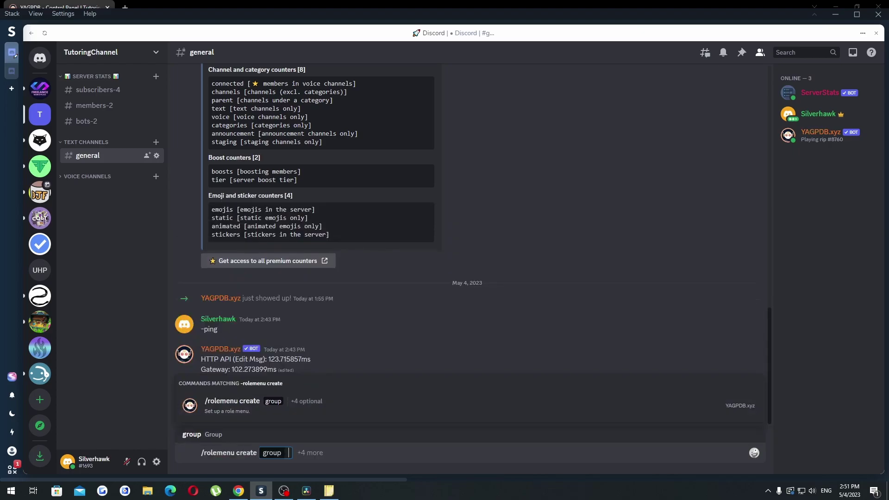
type("Specialty")
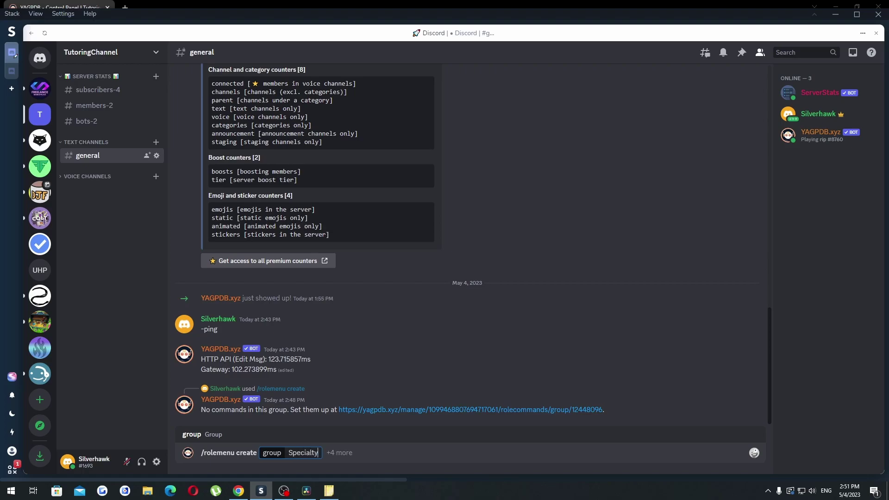
key("Return")
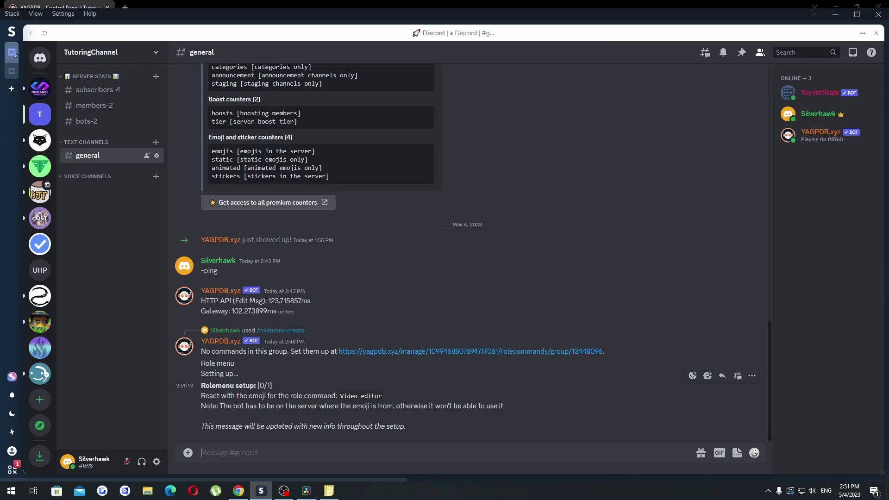
Step: React to the role menu setup message with the film projector emoji for the Video editor role command
left_click(692, 376)
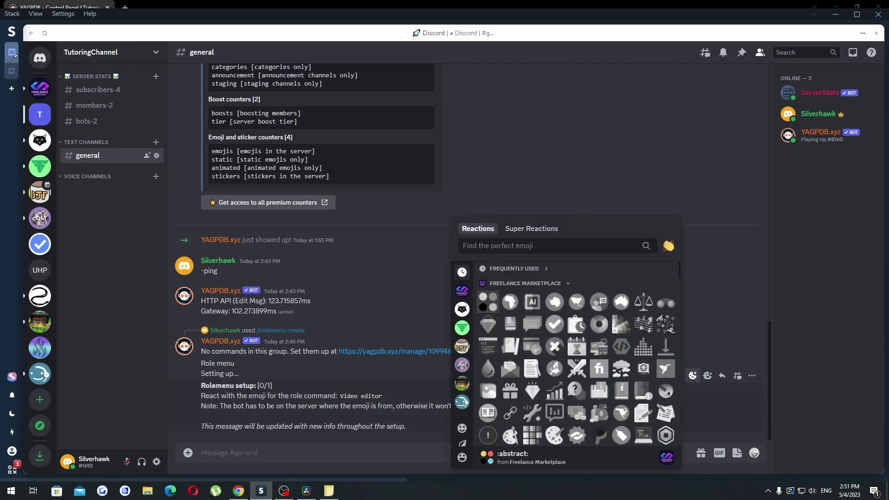
type("Video")
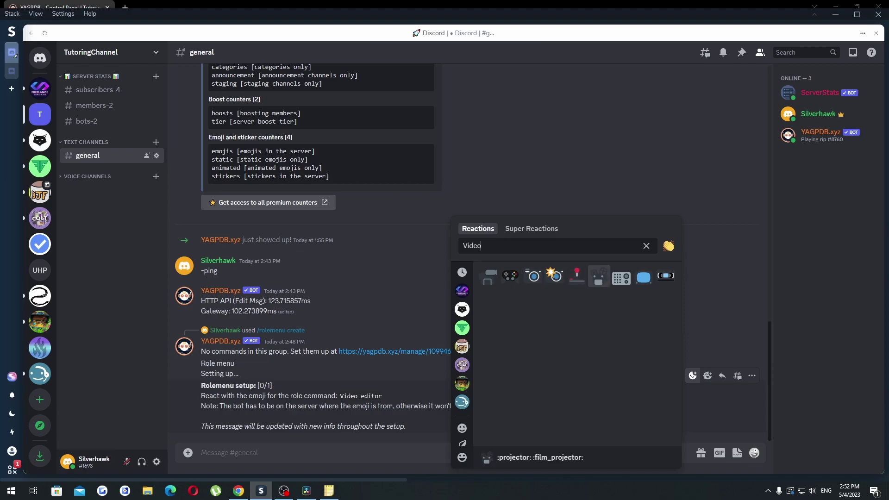
left_click(599, 276)
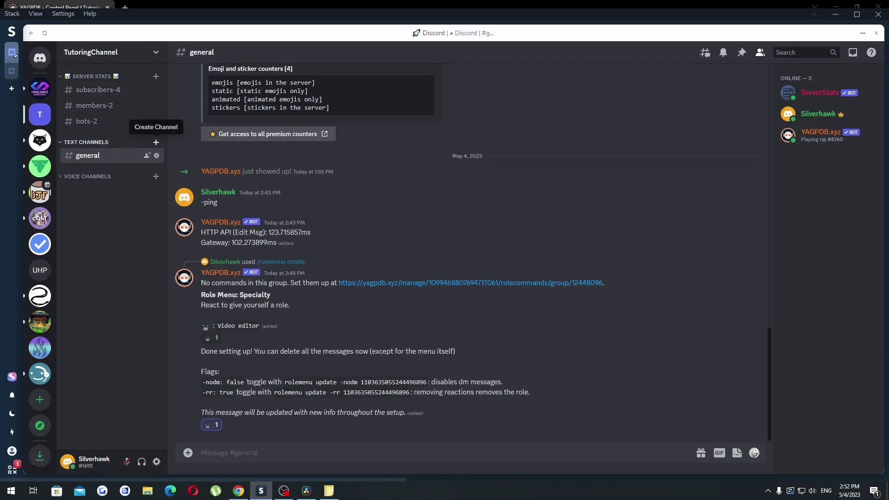
Step: Create a public text channel named reaction-roles under Text Channels
left_click(156, 142)
type("rea")
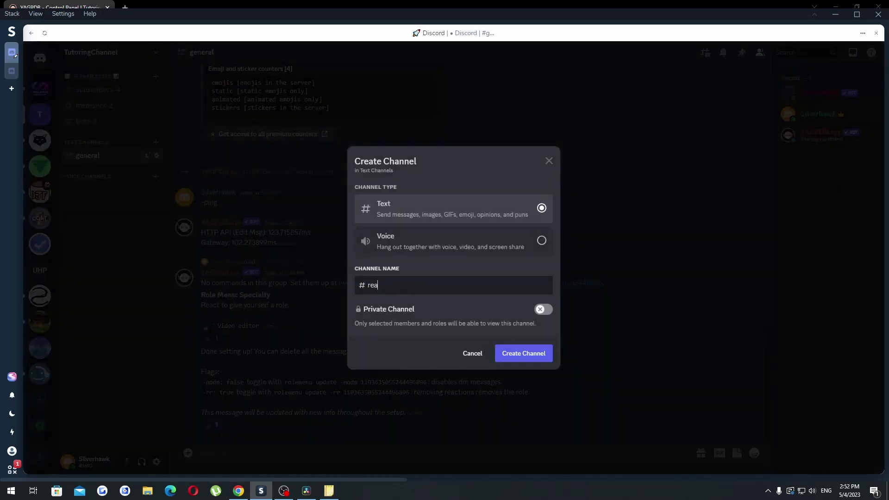
type("ction-roles")
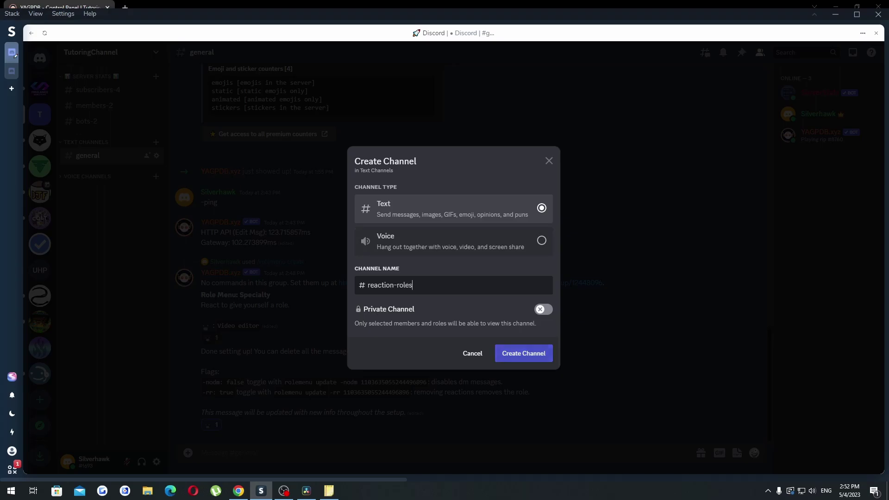
key("Return")
Step: Send the bold message "React here for roles" in the reaction-roles channel
type("**Reac")
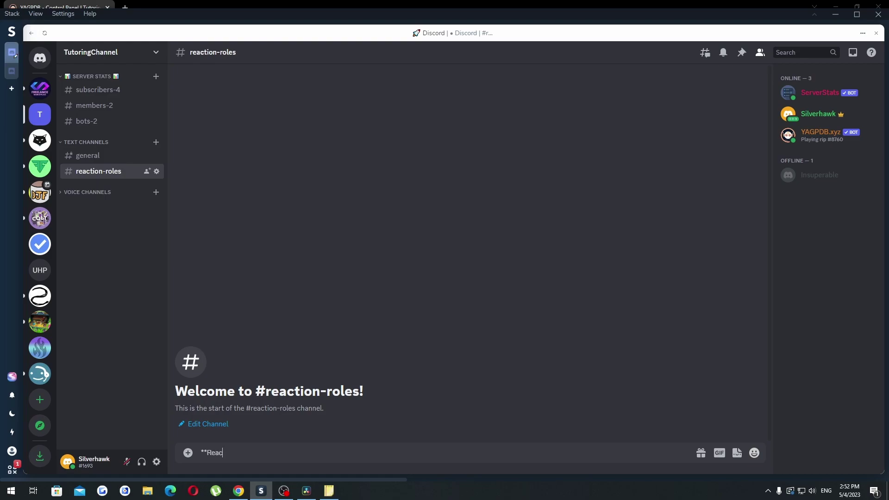
type("t here for roles**")
key("Return")
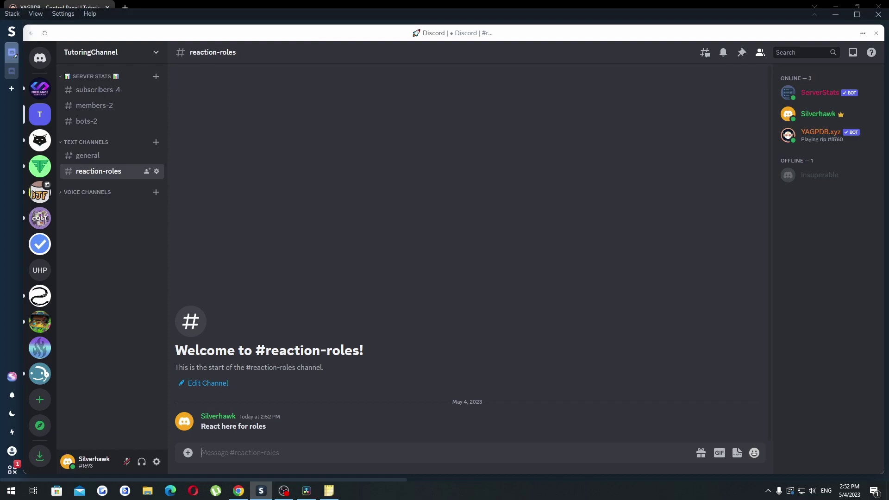
Step: Run YAGPDB's /rolemenu create command for the Specialty group in the reaction-roles channel
type("-rolemenu create")
key("Tab")
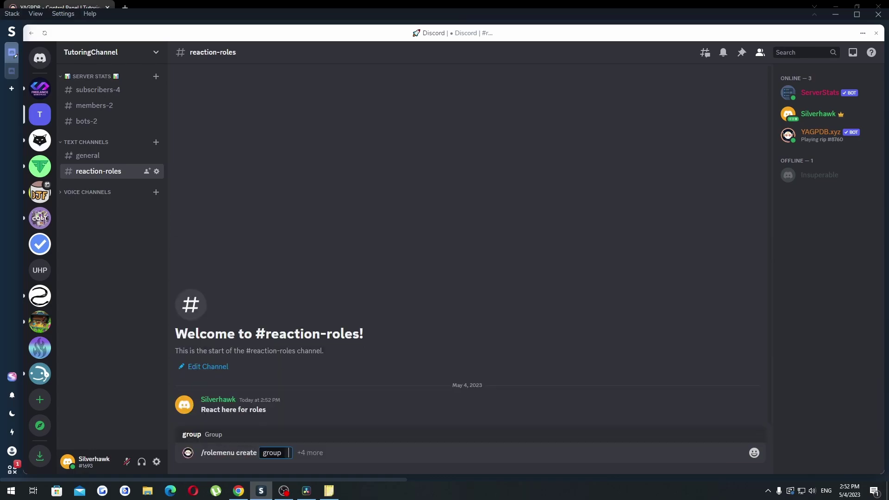
type("Specialty")
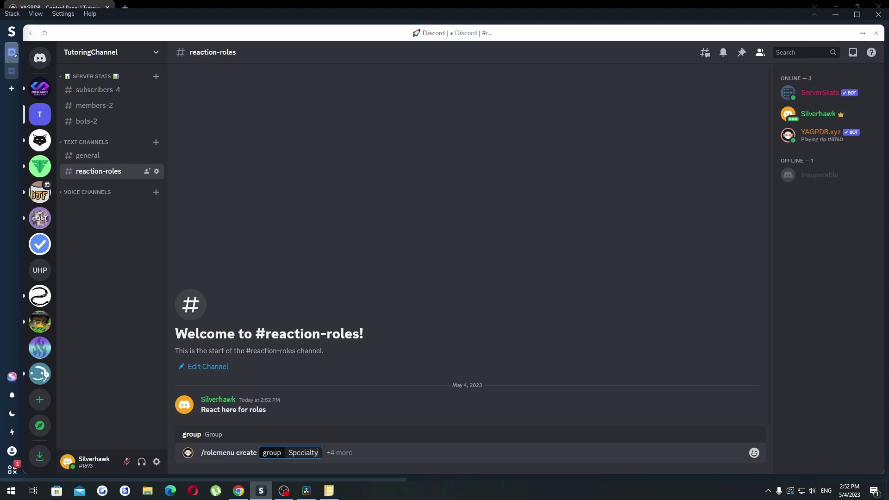
key("Return")
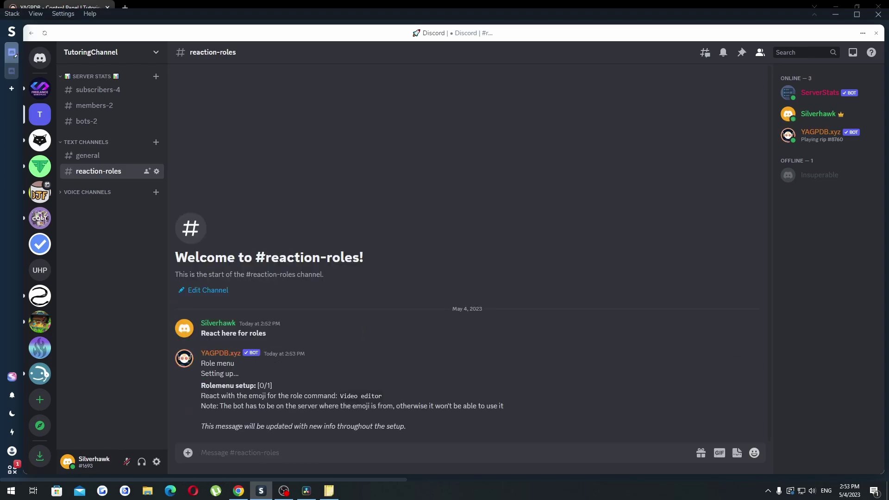
Step: Search the emojis for camera and react to the setup message with a movie camera emoji for Video editor
left_click(693, 376)
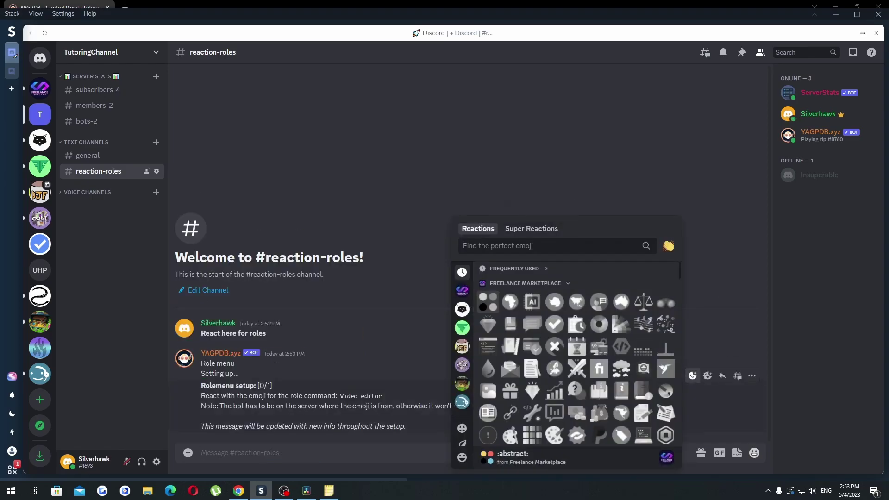
type("camera")
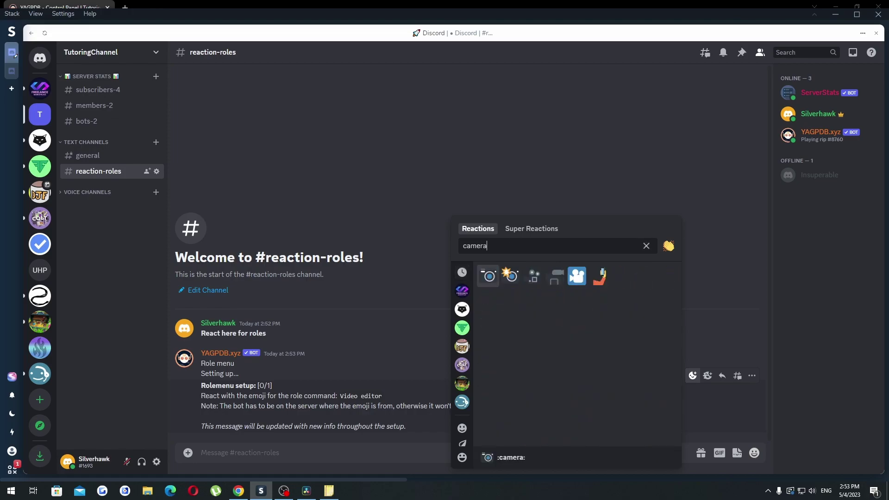
key("Left")
key("Return")
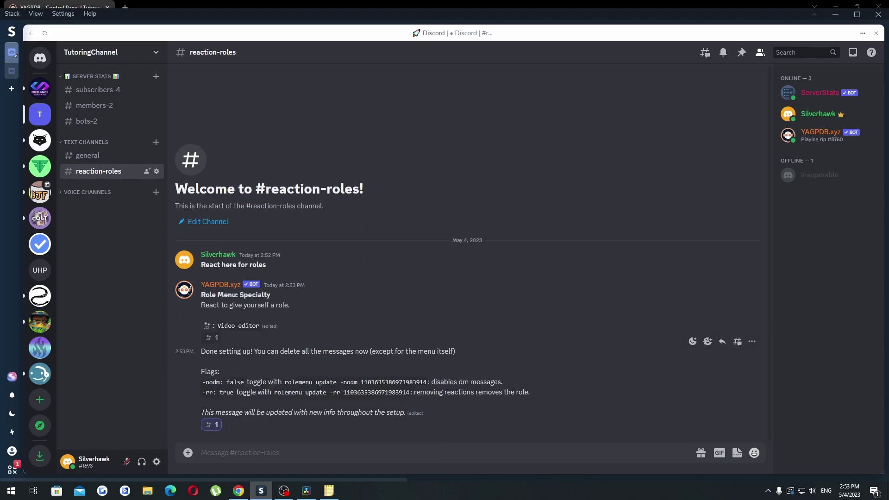
Step: Delete YAGPDB's setup message below the Specialty role menu in reaction-roles
left_click(751, 341)
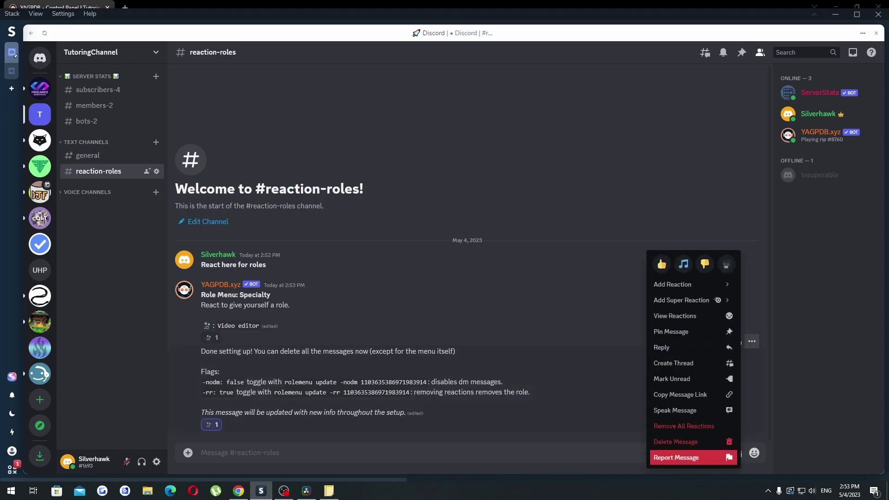
left_click(676, 442)
left_click(526, 385)
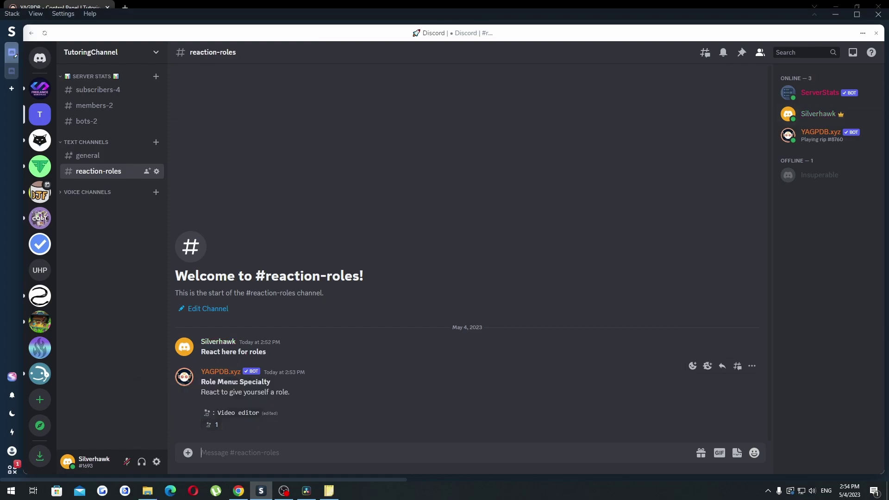
Step: React to the Specialty role menu to take the Video editor role, and check your profile and YAGPDB's direct message
left_click(212, 425)
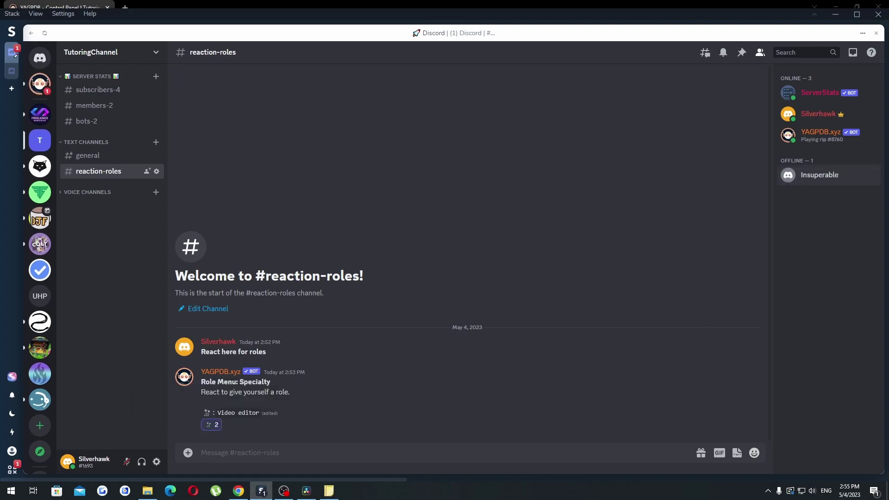
left_click(818, 114)
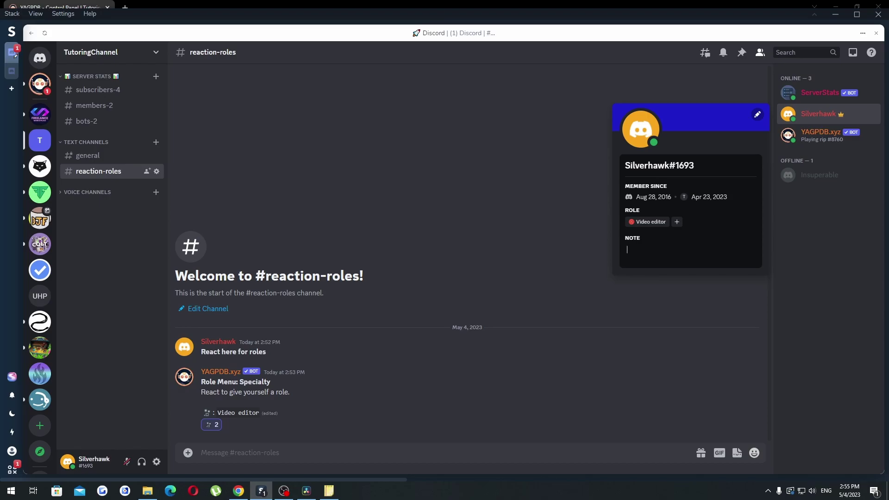
left_click(40, 84)
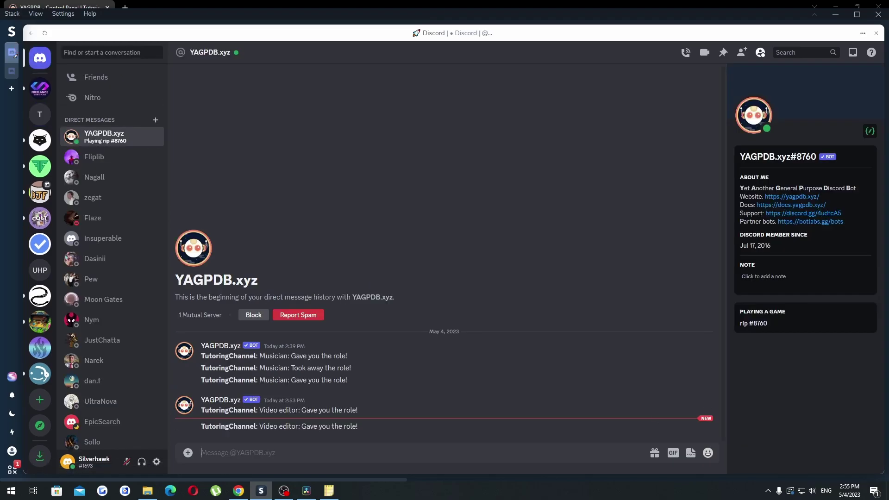